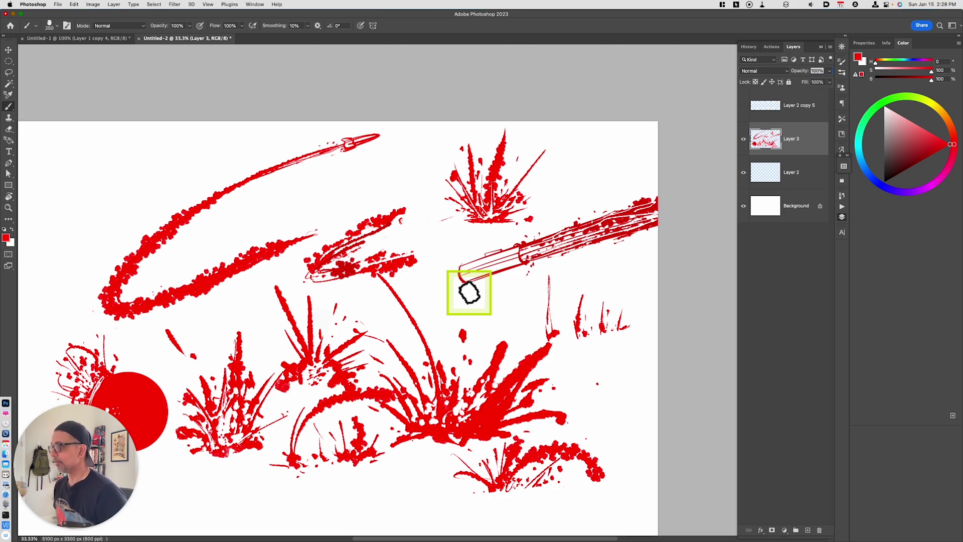
# Step: Bring the Untitled-1 rock texture document to the front
pyautogui.click(101, 38)
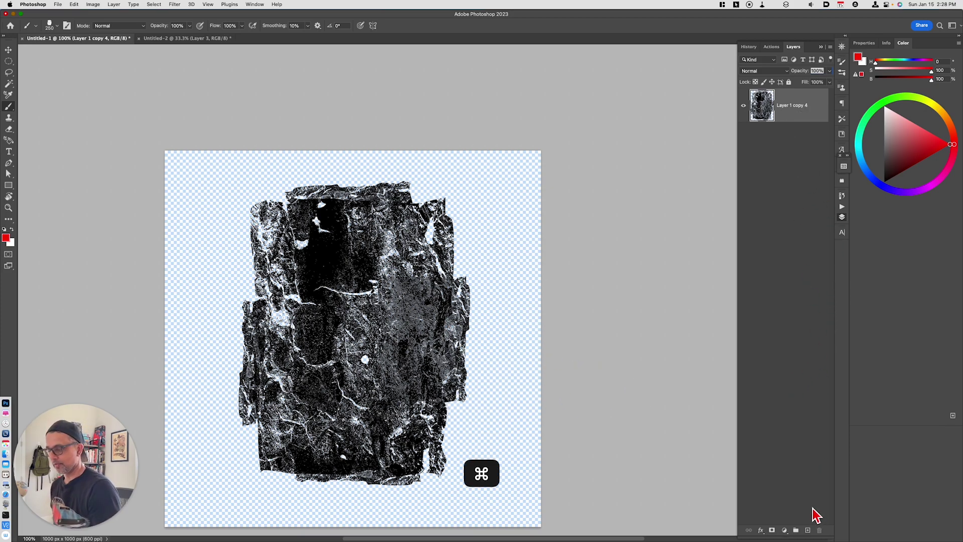
# Step: Create Untitled-3 at 1000 × 1000 px, 600 ppi, with Transparent background contents
pyautogui.press('super+n')
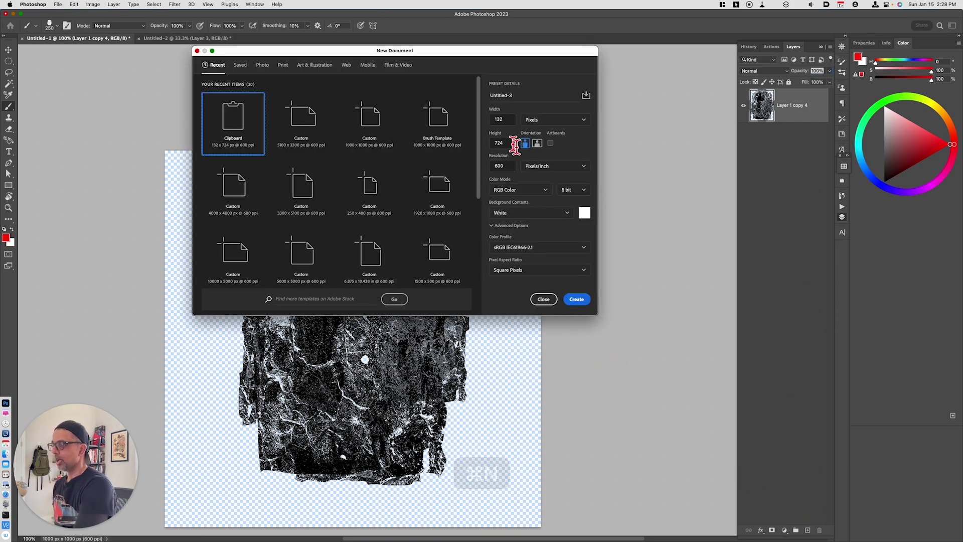
pyautogui.doubleClick(499, 120)
pyautogui.write('100')
pyautogui.press('Tab')
pyautogui.write('1000')
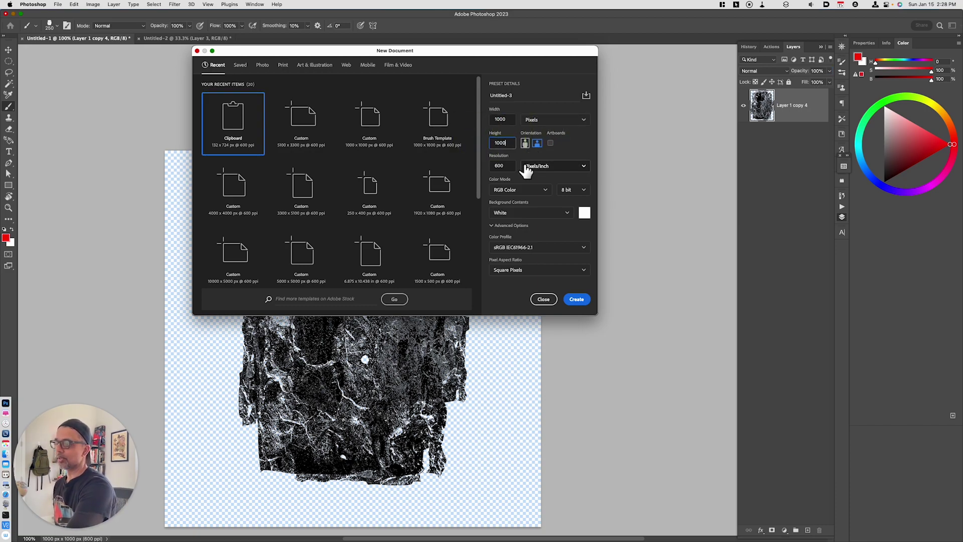
pyautogui.click(502, 165)
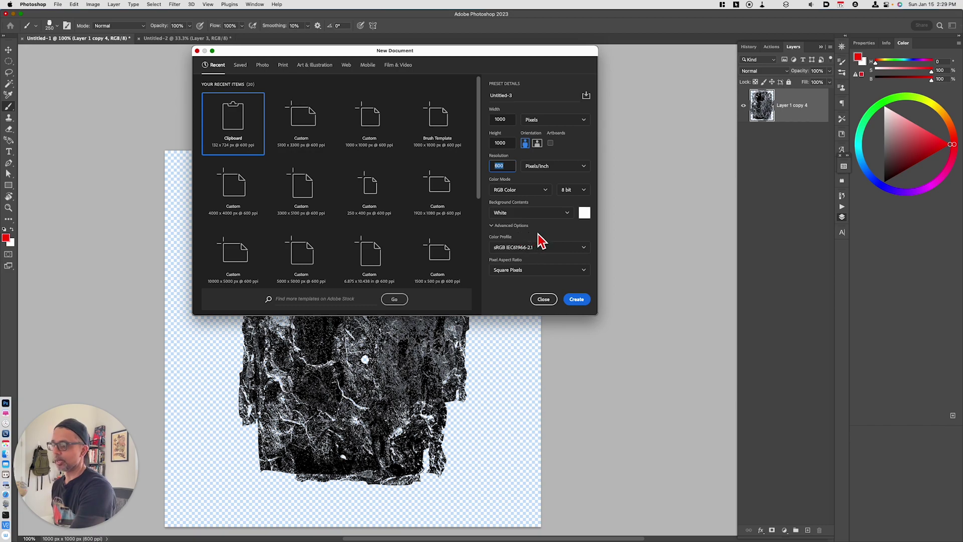
pyautogui.click(520, 212)
pyautogui.click(517, 265)
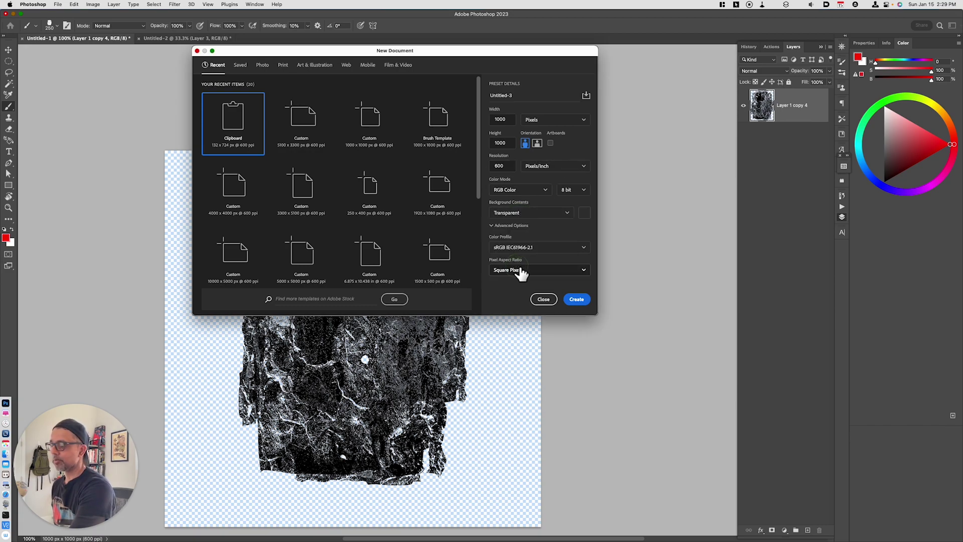
pyautogui.click(577, 299)
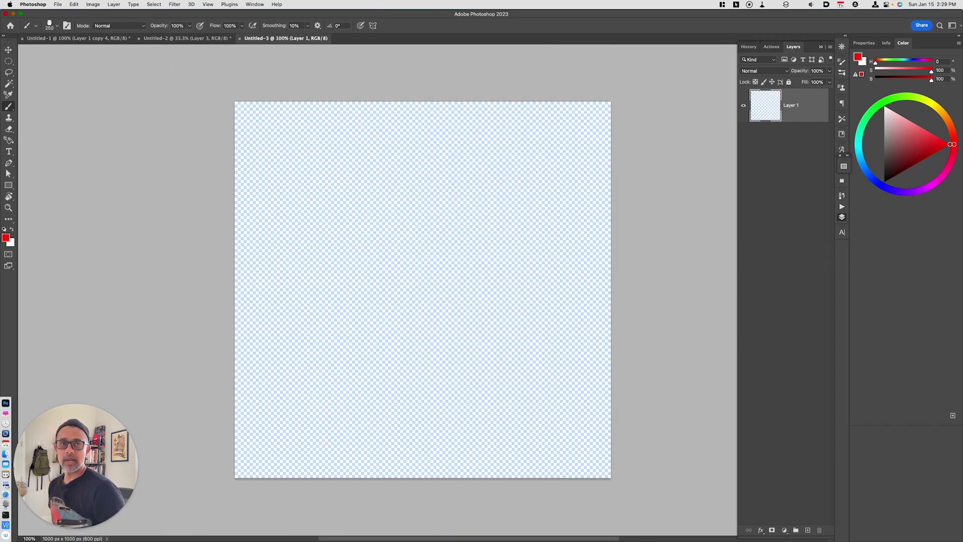
# Step: Place IMG_5980.JPG onto the canvas, commit it, and switch to the Brush
pyautogui.press('F7')
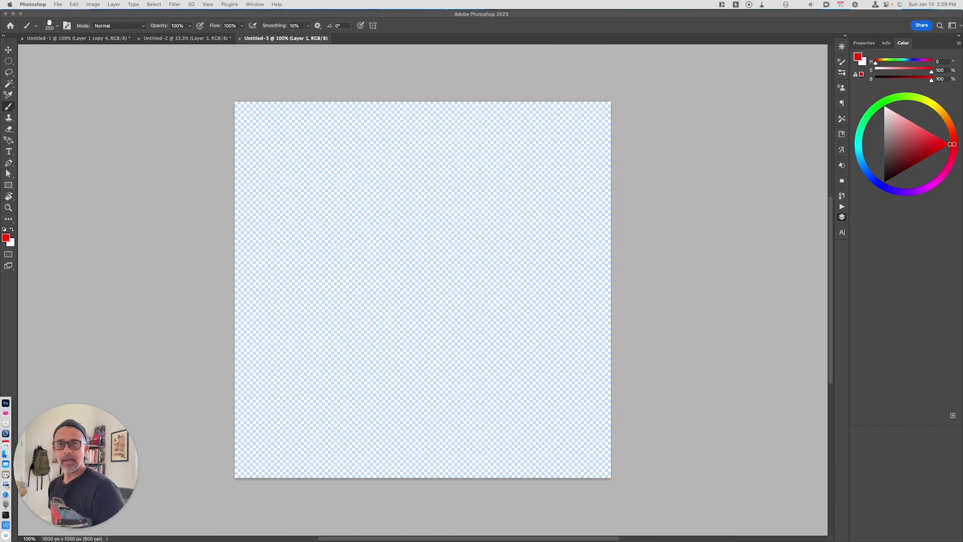
pyautogui.moveTo(342, 333); pyautogui.dragTo(342, 334)
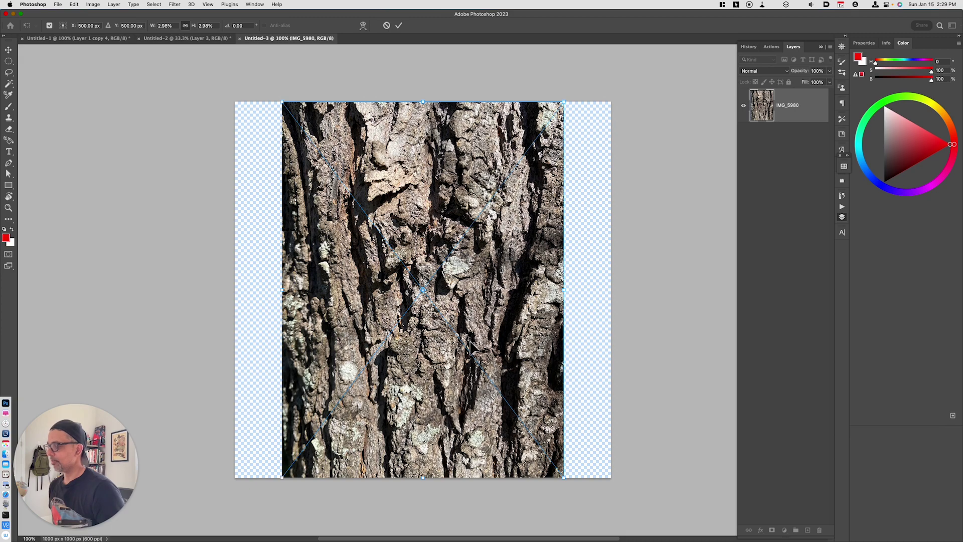
pyautogui.doubleClick(471, 345)
pyautogui.press('b')
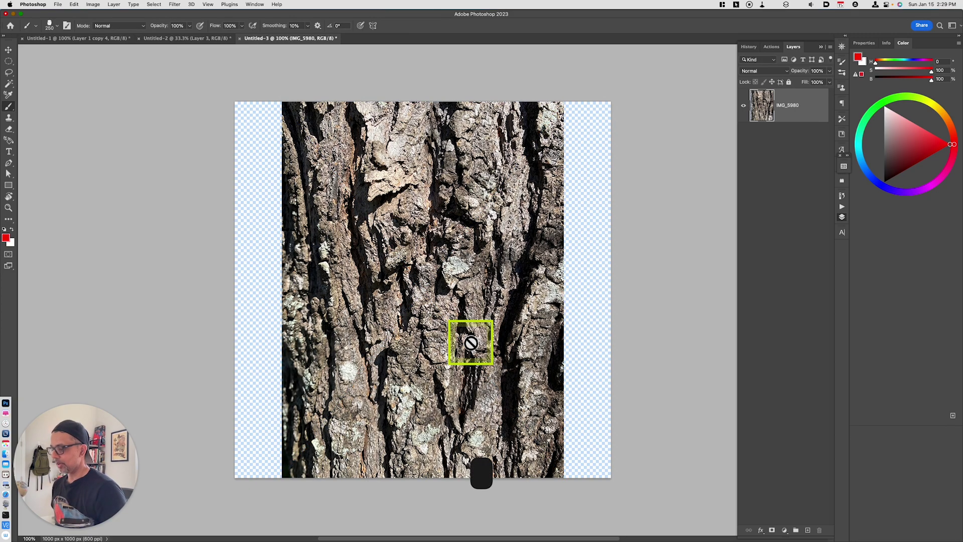
pyautogui.click(557, 383)
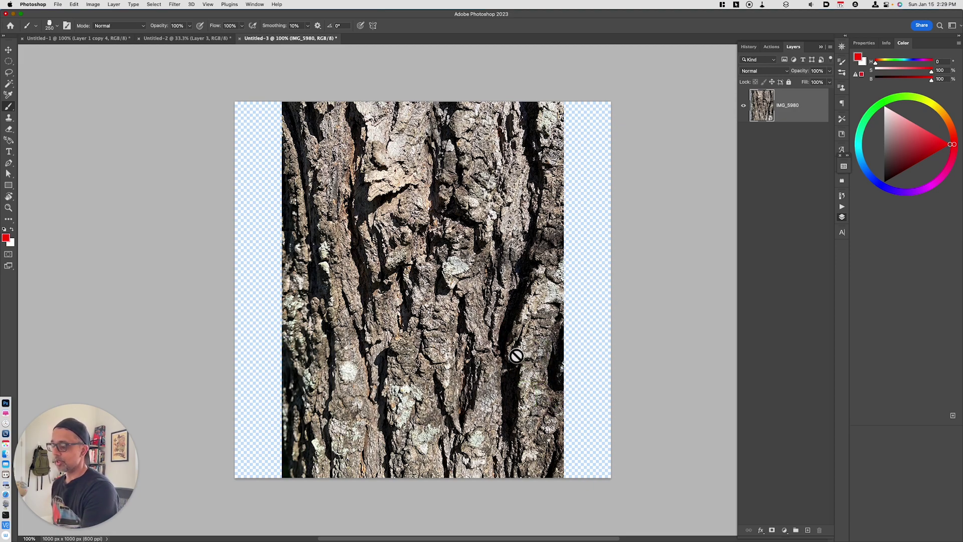
pyautogui.click(536, 328)
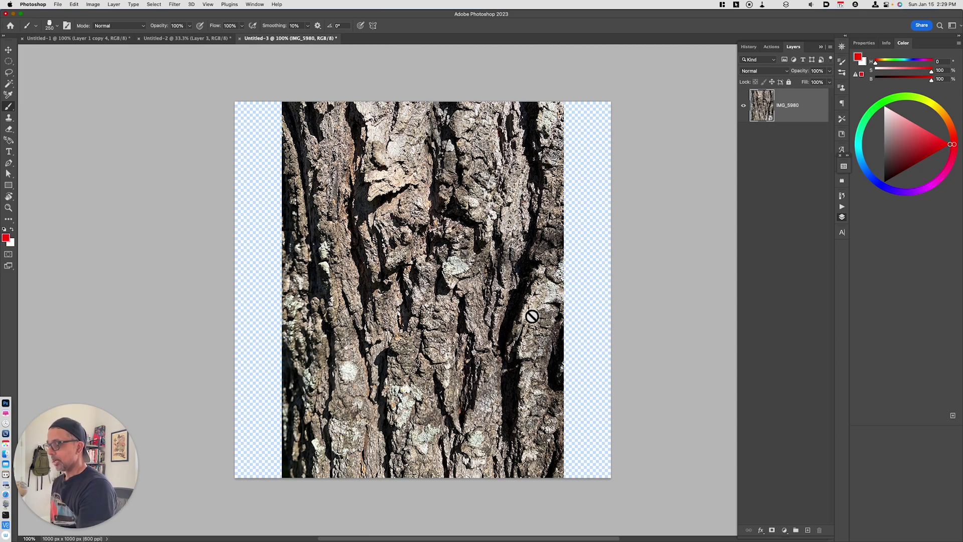
# Step: Magic-wand a dark crevice at the bark's right edge and extend it with Select > Similar
pyautogui.press('w')
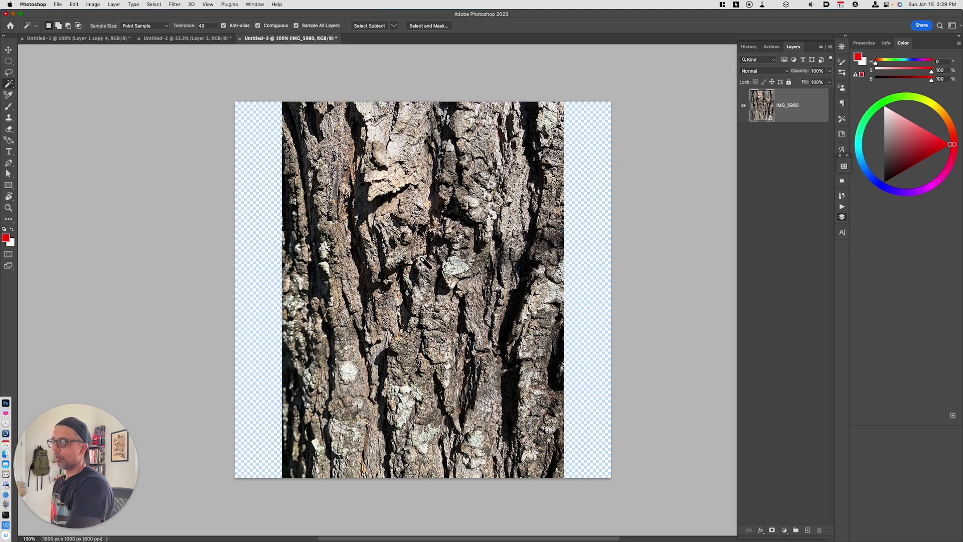
pyautogui.click(555, 368)
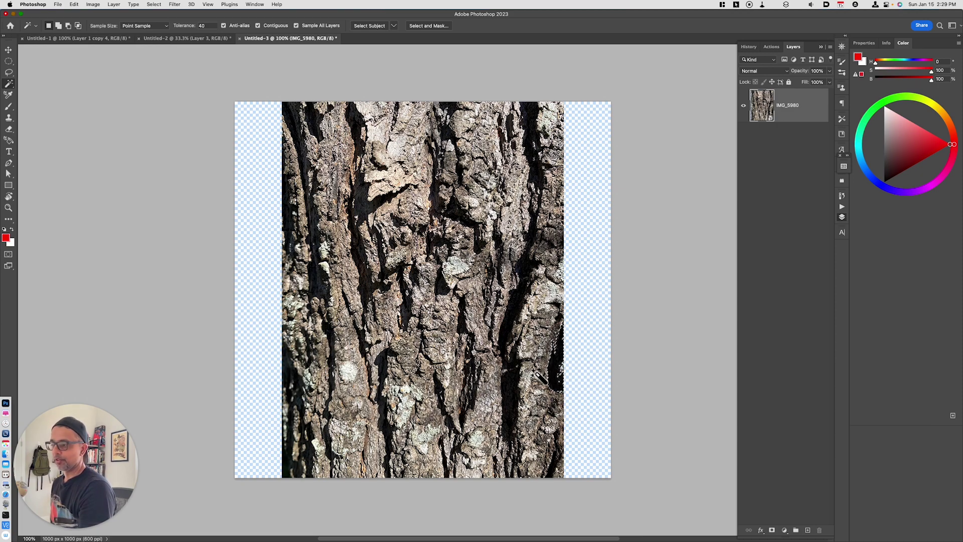
pyautogui.click(156, 5)
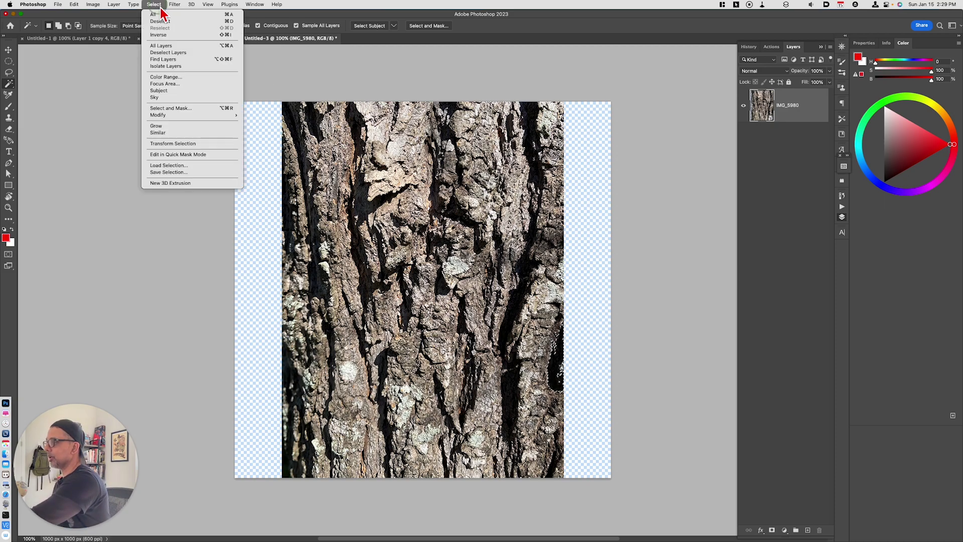
pyautogui.click(177, 133)
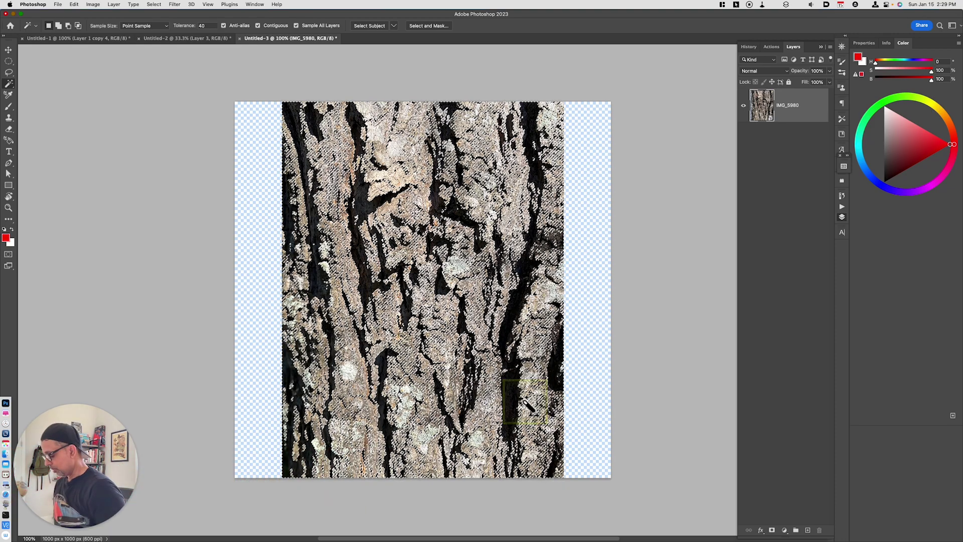
# Step: Copy the selected tones to a new layer and hide the original IMG_5980 photo
pyautogui.press('super+j')
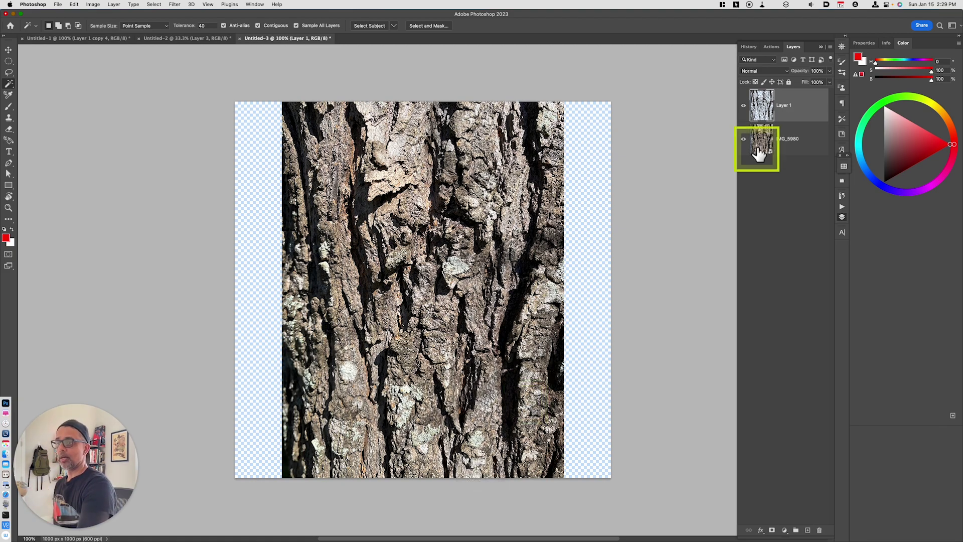
pyautogui.click(743, 138)
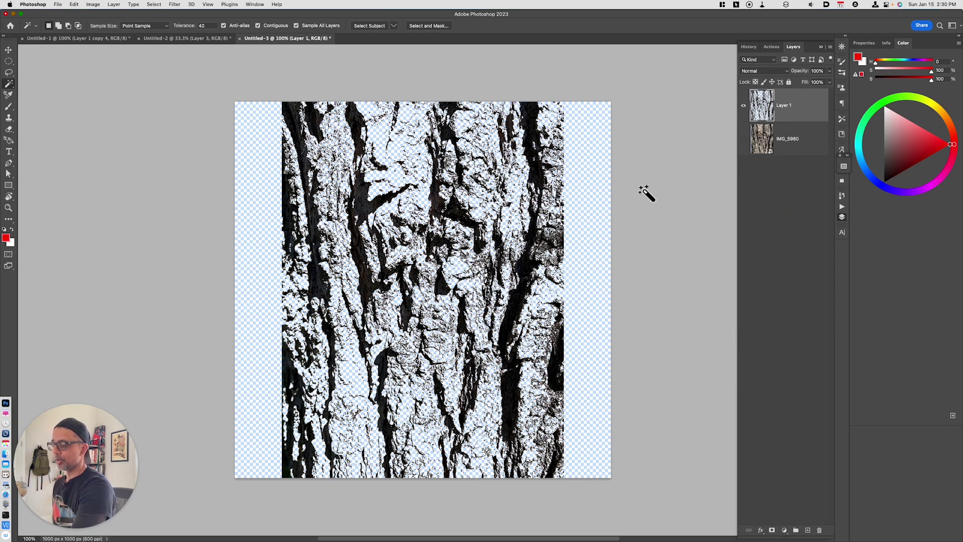
pyautogui.press('super')
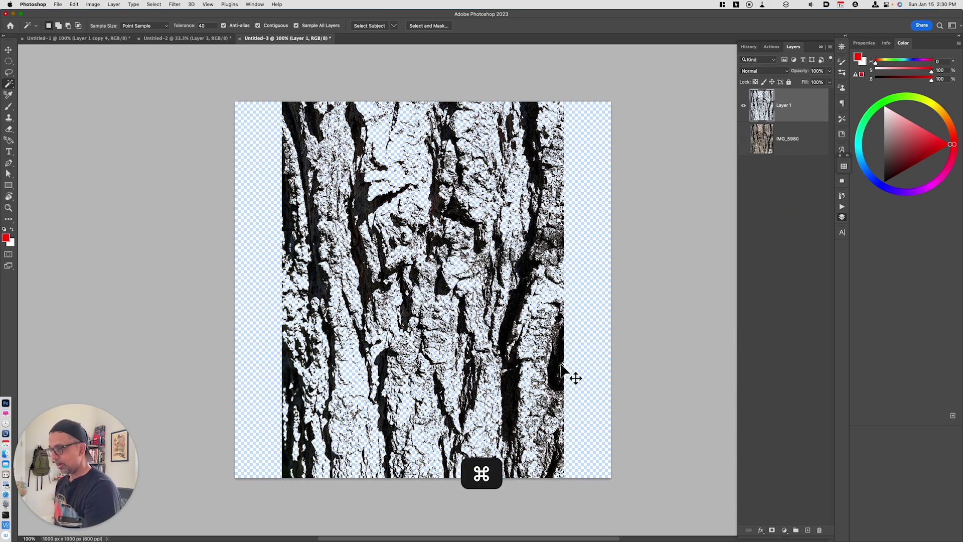
# Step: Scale the new bark layer from its centre down to about 75%
pyautogui.press('super+t')
pyautogui.press('alt')
pyautogui.moveTo(566, 480); pyautogui.dragTo(531, 432)
pyautogui.press('Return')
pyautogui.press('w')
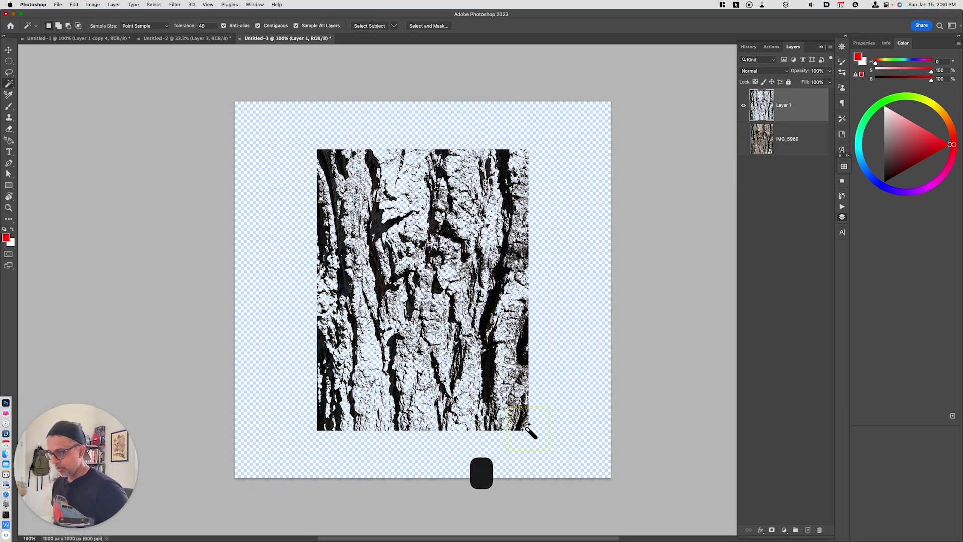
pyautogui.press('super+equal')
pyautogui.press('super+minus')
pyautogui.press('super+minus')
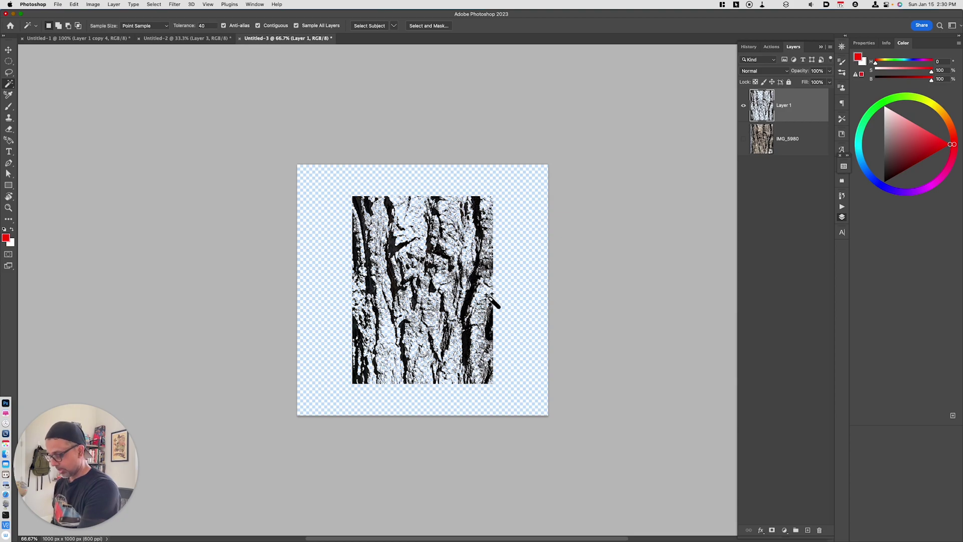
# Step: Lasso and cut irregular strips off the right, left, top and bottom edges of Layer 1
pyautogui.press('l')
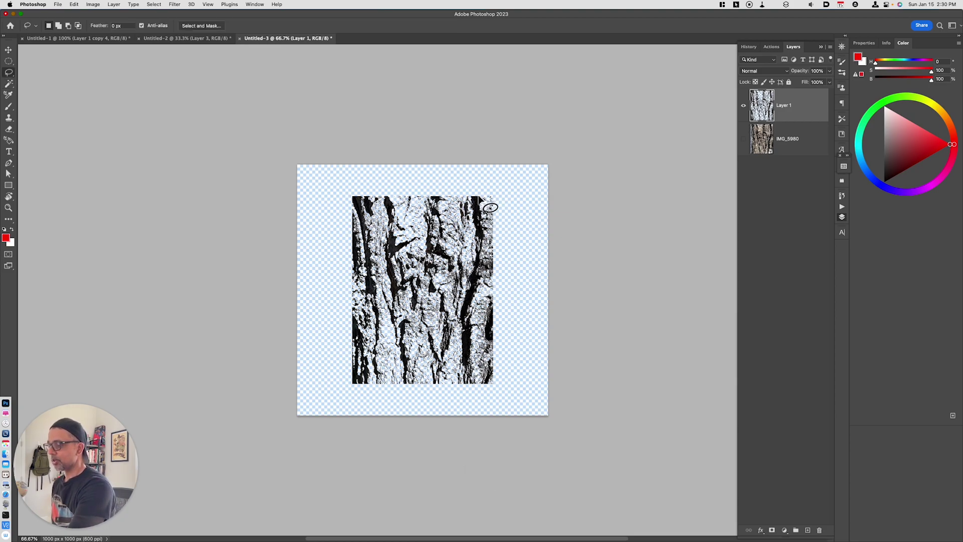
pyautogui.moveTo(486, 213)
pyautogui.mouseDown()
pyautogui.moveTo(491, 375)
pyautogui.moveTo(481, 390)
pyautogui.moveTo(517, 383)
pyautogui.moveTo(530, 265)
pyautogui.moveTo(504, 192)
pyautogui.mouseUp()
pyautogui.press('super+x')
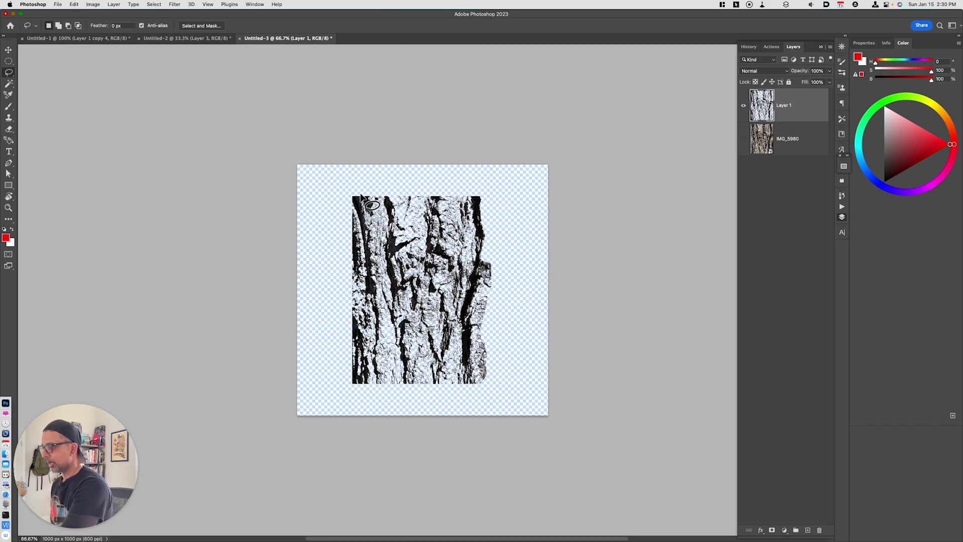
pyautogui.moveTo(367, 206)
pyautogui.mouseDown()
pyautogui.moveTo(369, 361)
pyautogui.moveTo(352, 400)
pyautogui.moveTo(310, 266)
pyautogui.moveTo(366, 196)
pyautogui.moveTo(488, 197)
pyautogui.mouseUp()
pyautogui.press('super+x')
pyautogui.moveTo(335, 201); pyautogui.dragTo(333, 200)
pyautogui.press('super+x')
pyautogui.moveTo(389, 380); pyautogui.dragTo(414, 375)
pyautogui.moveTo(482, 380); pyautogui.dragTo(363, 392)
pyautogui.press('super+x')
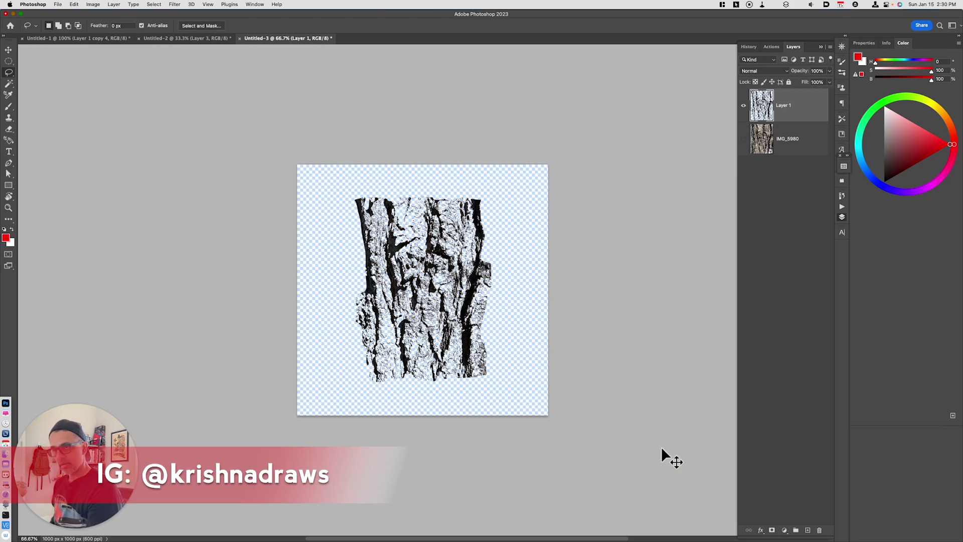
# Step: Duplicate the bark layer, shrink the copy to about 70% and move it right
pyautogui.press('super+j')
pyautogui.press('super+t')
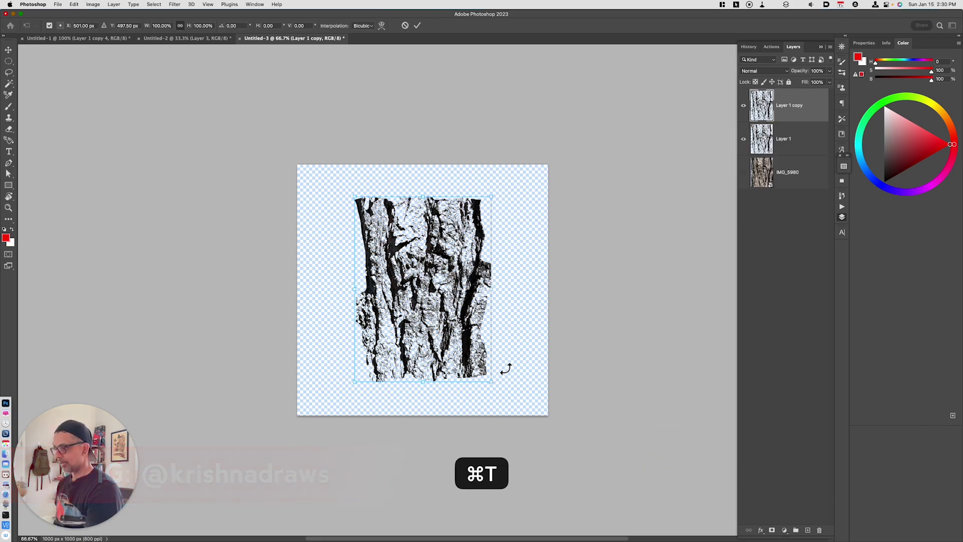
pyautogui.moveTo(493, 383); pyautogui.dragTo(472, 354)
pyautogui.moveTo(454, 301); pyautogui.dragTo(489, 298)
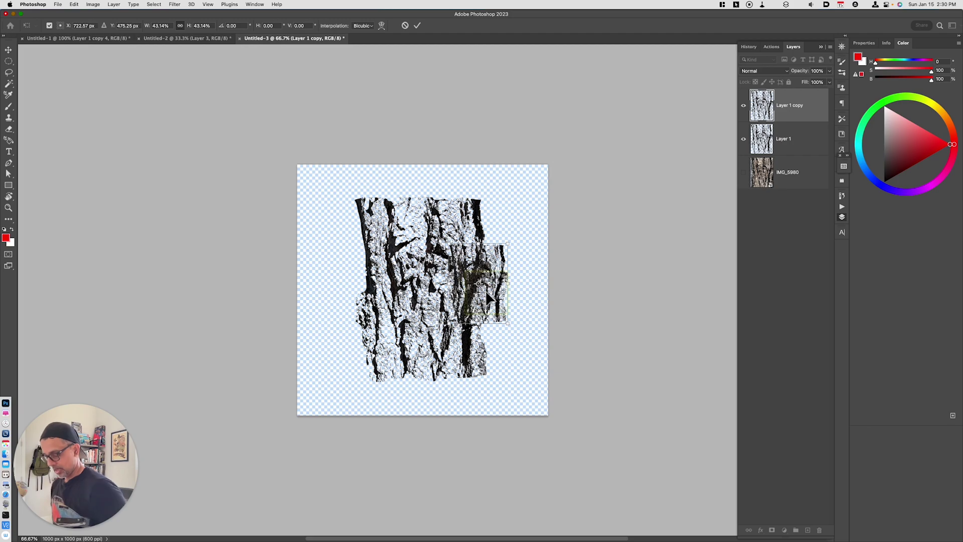
pyautogui.press('Return')
pyautogui.press('l')
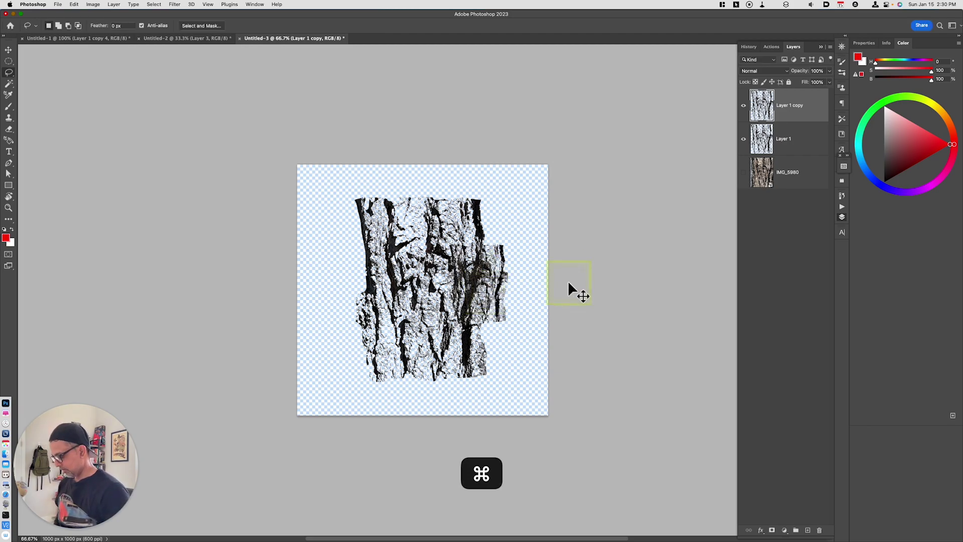
# Step: Duplicate the smaller piece, move it to the left side, and select all three bark layers
pyautogui.hotkey('ctrl', 'j')
pyautogui.press('v')
pyautogui.moveTo(517, 300); pyautogui.dragTo(364, 350)
pyautogui.hotkey('ctrl', 'f')
pyautogui.click(592, 244)
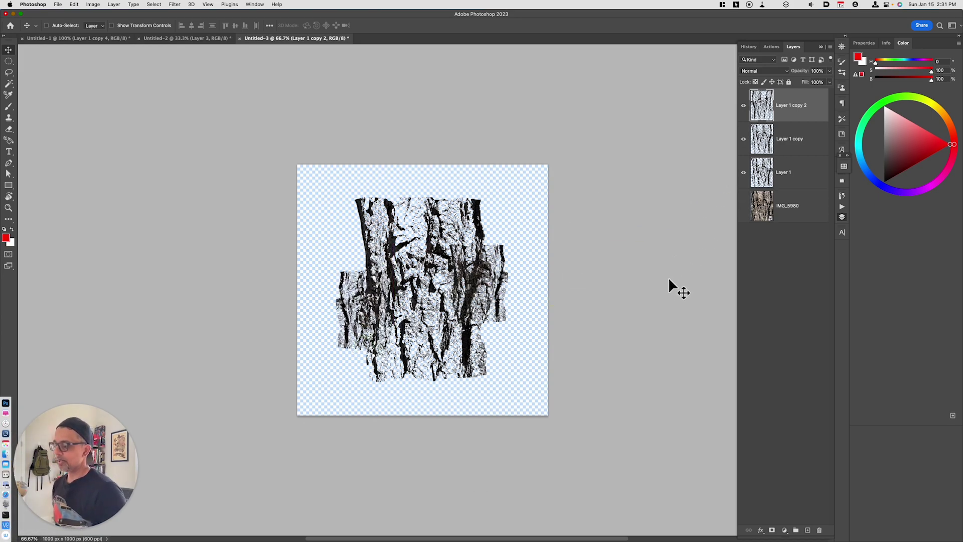
pyautogui.keyDown('shift'); pyautogui.click(777, 186); pyautogui.keyUp('shift')
# Step: Merge the bark layers and define them as brush preset 'KMS_BARKBRUSHTEST'
pyautogui.press('super+e')
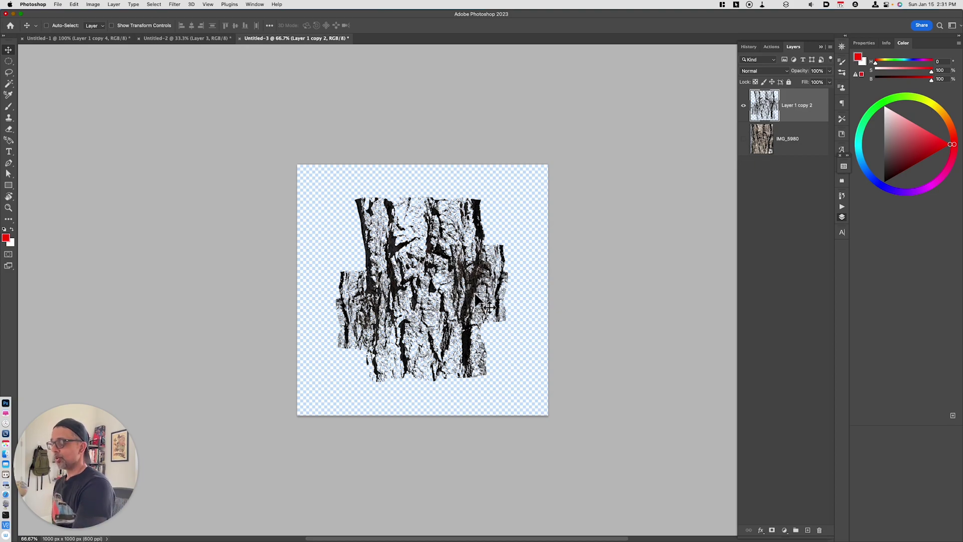
pyautogui.click(75, 5)
pyautogui.click(109, 202)
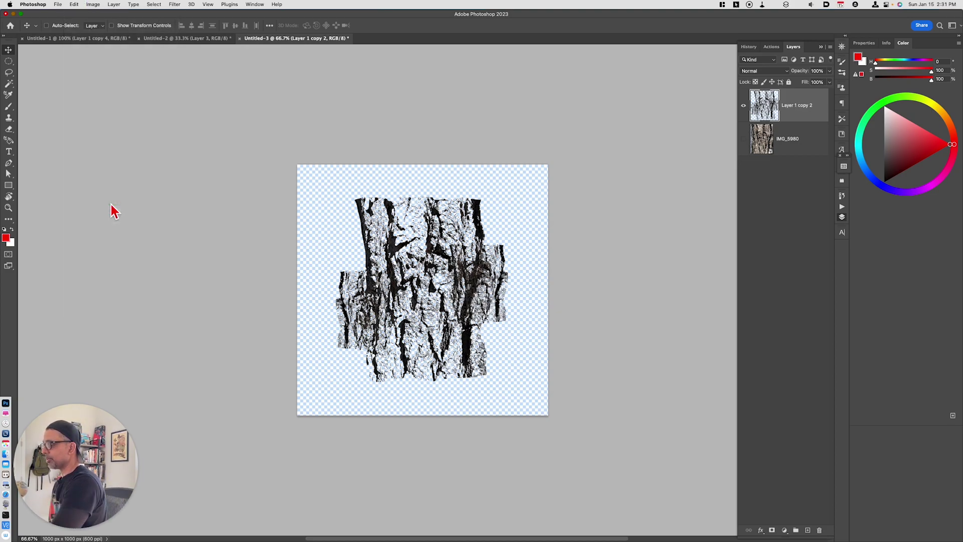
pyautogui.write('KMS_')
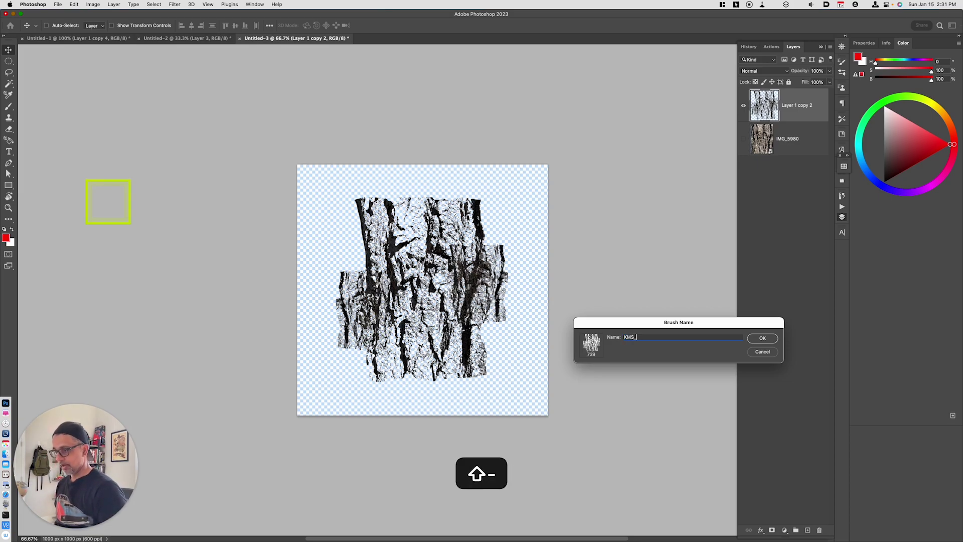
pyautogui.write('BARKBRUSHTEST')
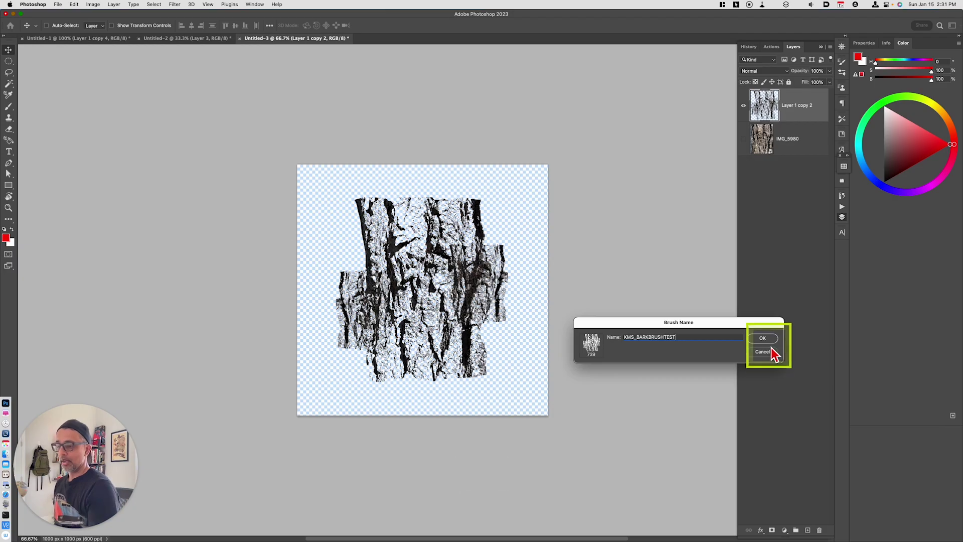
pyautogui.click(763, 338)
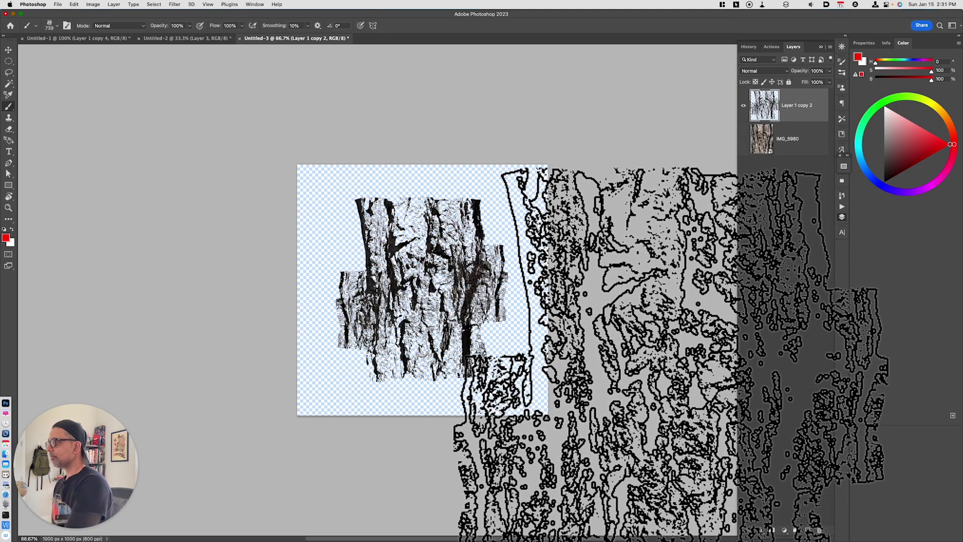
# Step: Create a new document from the 5100 × 3300 px white Custom preset
pyautogui.click(98, 39)
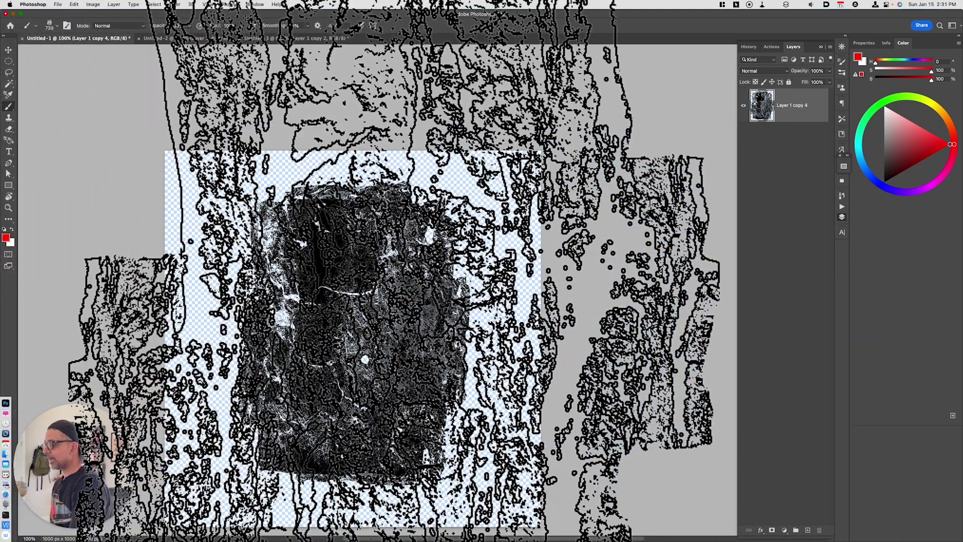
pyautogui.press('super+n')
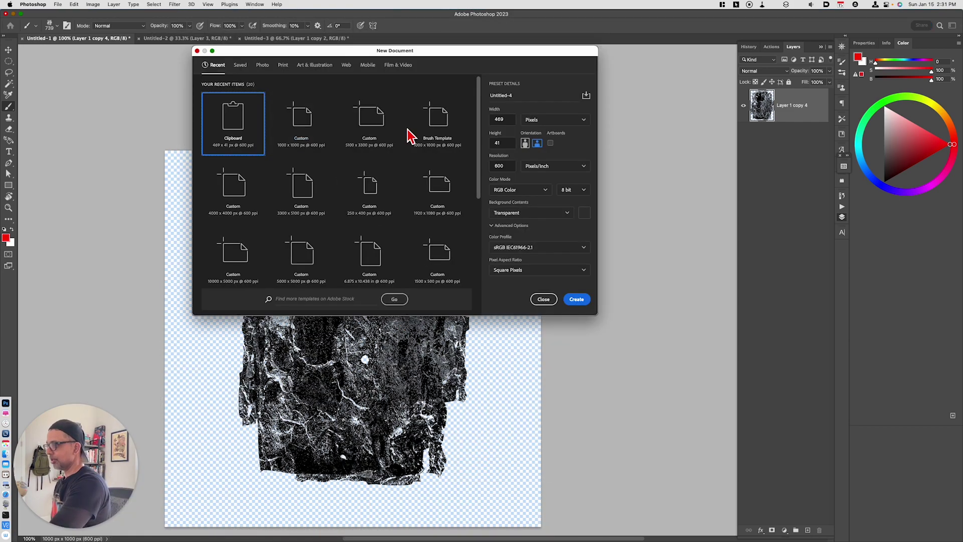
pyautogui.click(372, 128)
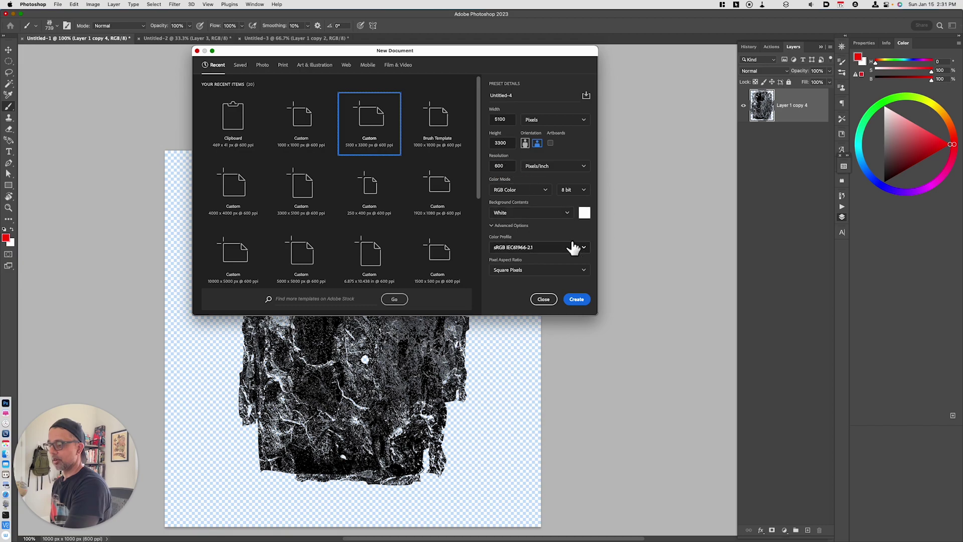
pyautogui.click(577, 299)
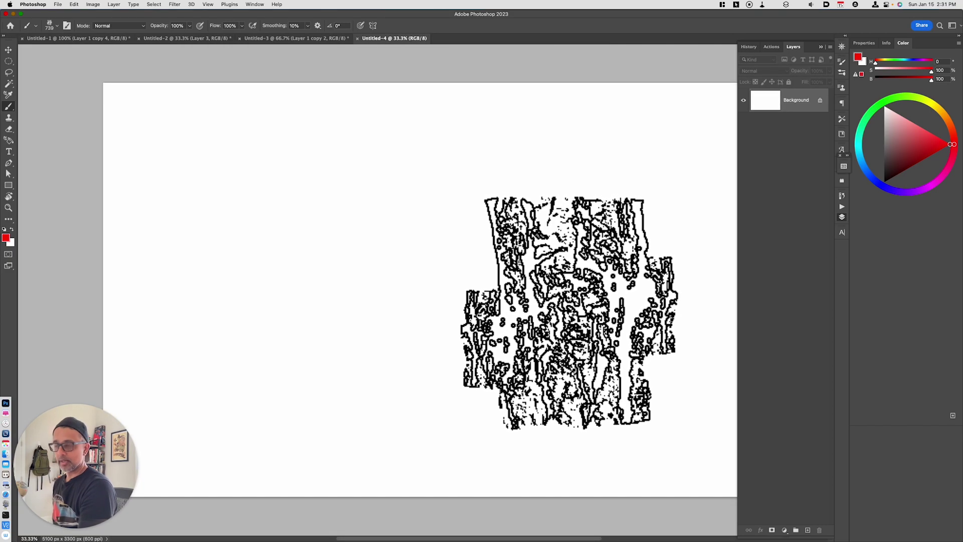
# Step: Add an empty layer, test the bark brush with red strokes, then cut them away
pyautogui.press('alt+shift+super+n')
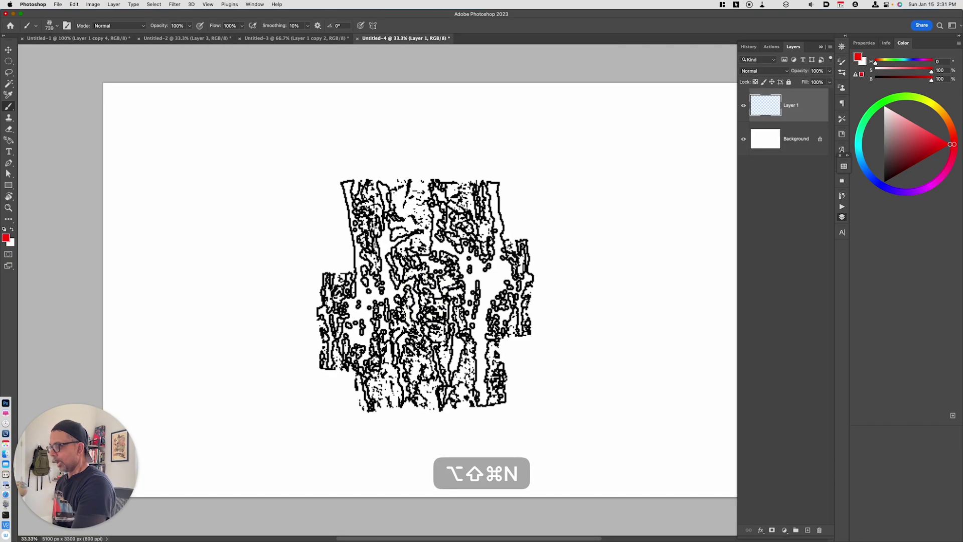
pyautogui.moveTo(419, 301)
pyautogui.mouseDown()
pyautogui.moveTo(408, 299)
pyautogui.moveTo(466, 318)
pyautogui.moveTo(479, 344)
pyautogui.moveTo(516, 329)
pyautogui.moveTo(564, 336)
pyautogui.moveTo(554, 280)
pyautogui.moveTo(625, 378)
pyautogui.mouseUp()
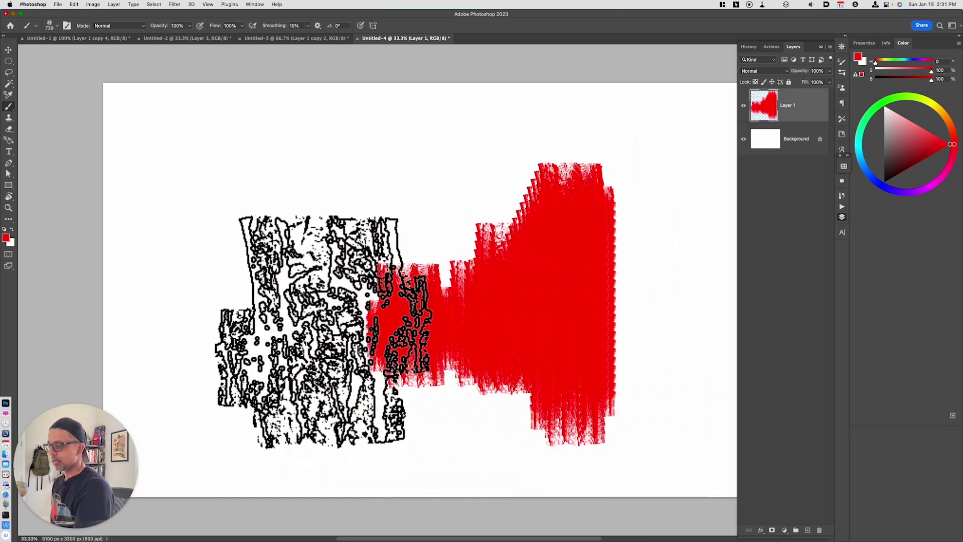
pyautogui.moveTo(307, 326); pyautogui.dragTo(557, 351)
pyautogui.press('super+x')
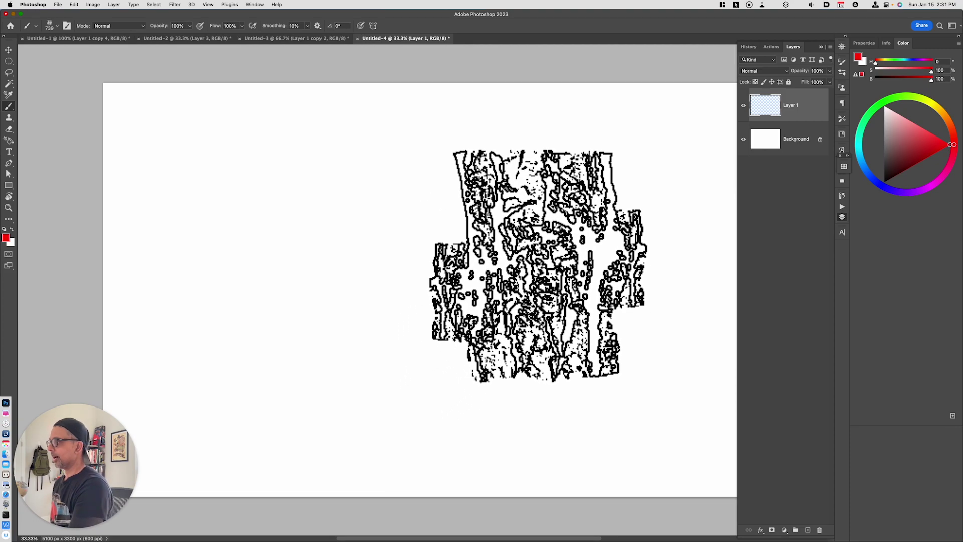
# Step: Enable Shape Dynamics: pen-pressure size, Flip X/Y jitter, 62% roundness jitter, 100% angle jitter
pyautogui.click(69, 27)
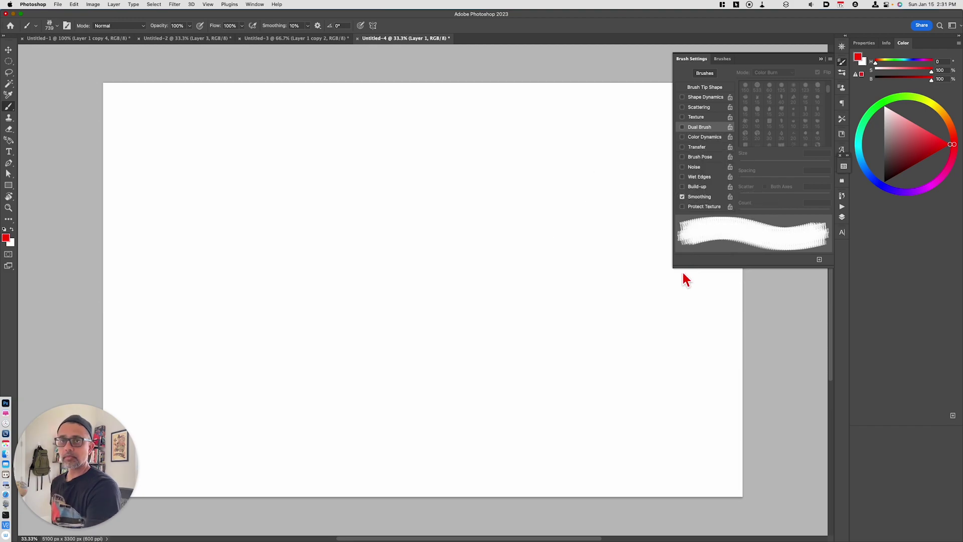
pyautogui.click(701, 98)
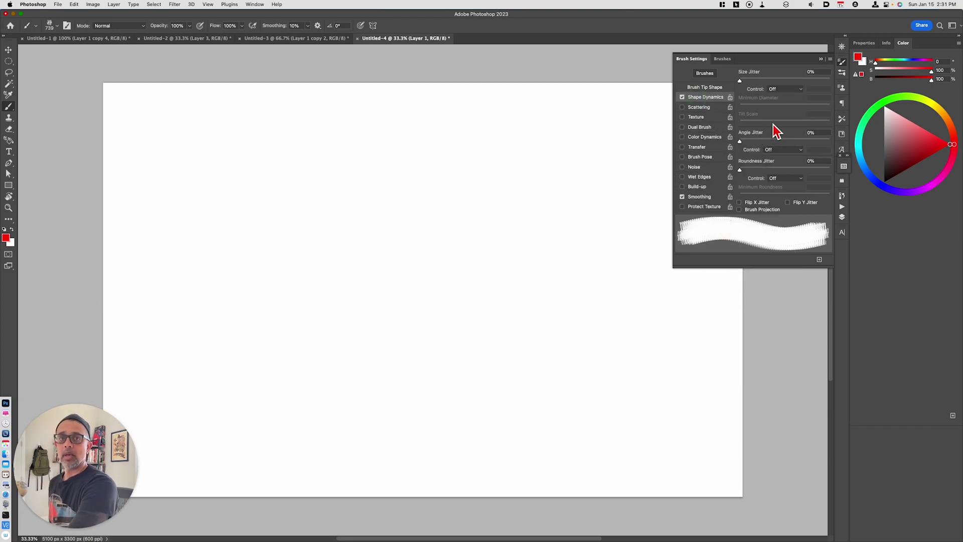
pyautogui.click(792, 105)
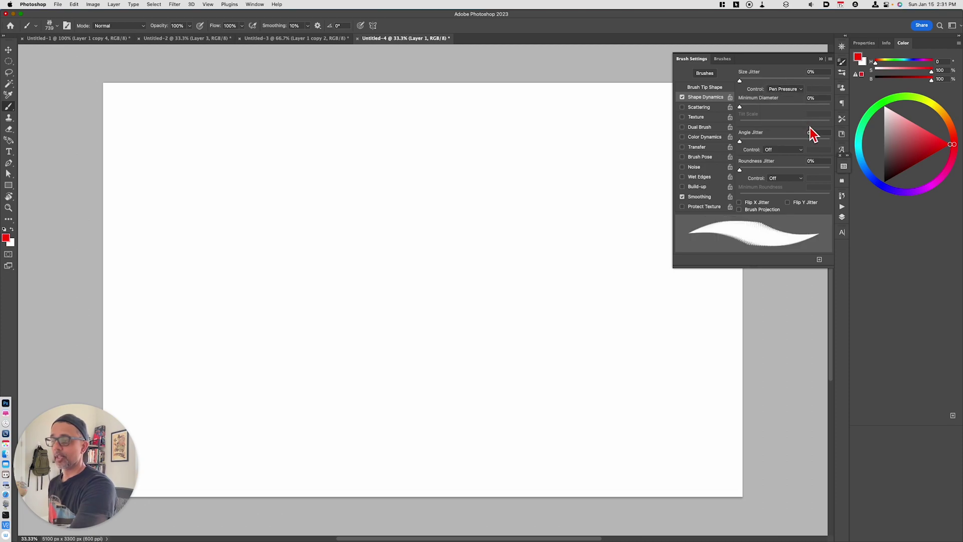
pyautogui.click(740, 203)
pyautogui.click(788, 202)
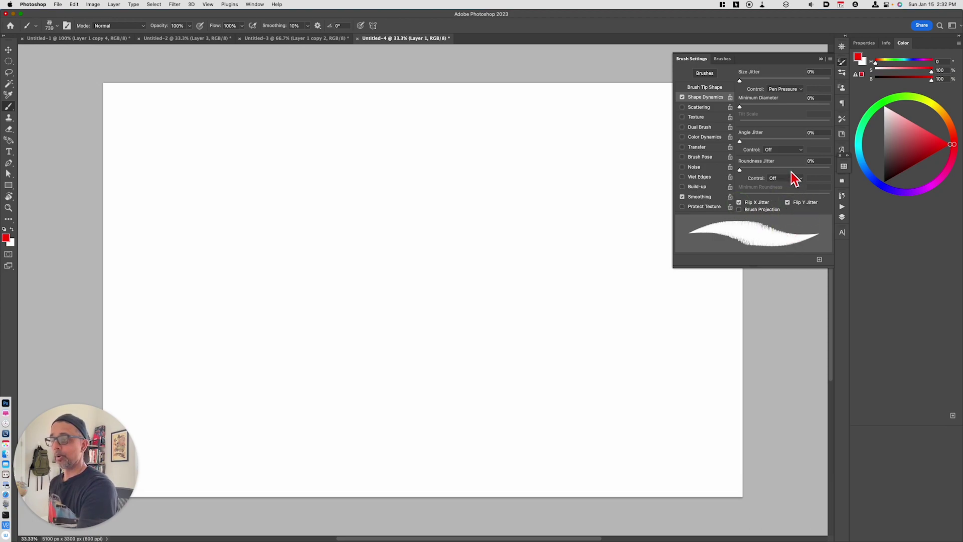
pyautogui.click(796, 169)
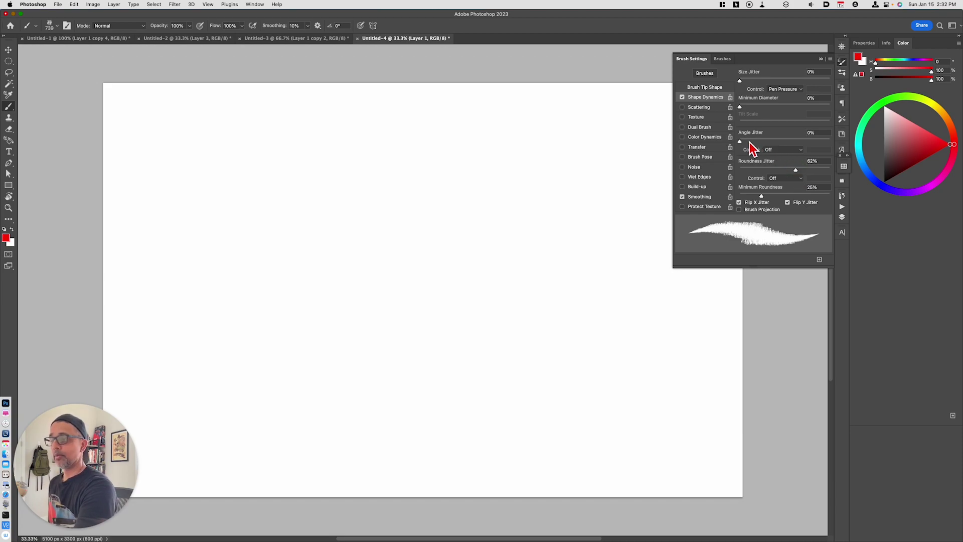
pyautogui.moveTo(750, 142); pyautogui.dragTo(843, 148)
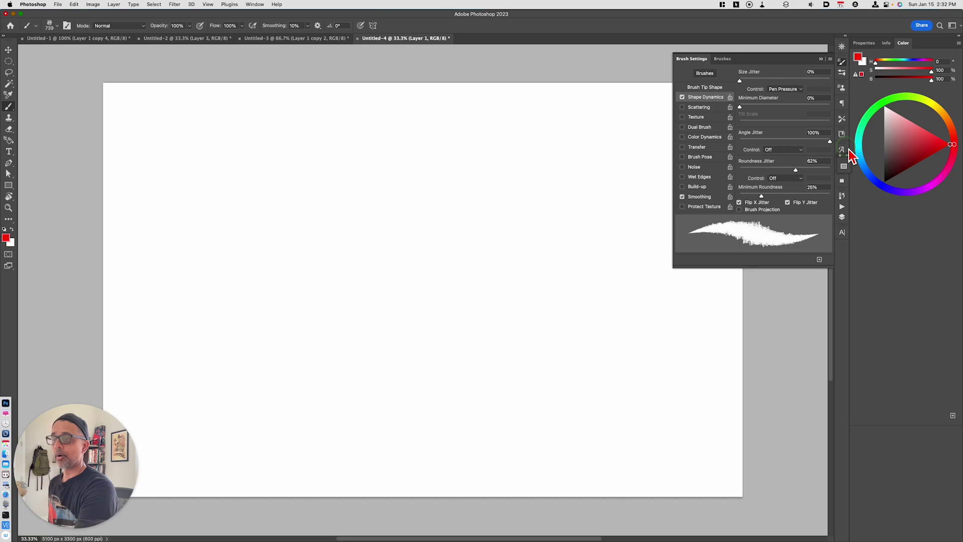
# Step: Paint red test strokes with the brush, undo them, and close Brush Settings
pyautogui.moveTo(464, 341)
pyautogui.mouseDown()
pyautogui.moveTo(499, 318)
pyautogui.moveTo(567, 347)
pyautogui.moveTo(370, 338)
pyautogui.moveTo(563, 408)
pyautogui.mouseUp()
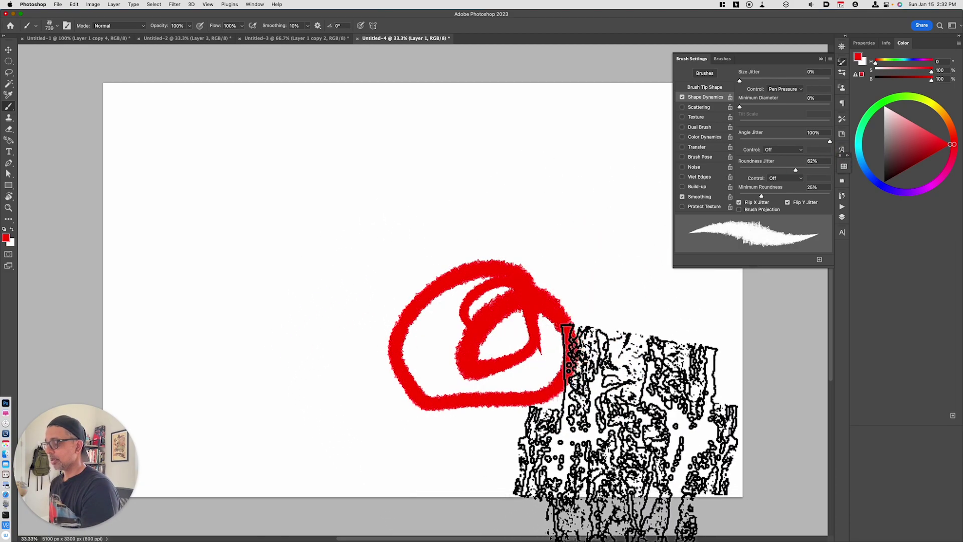
pyautogui.moveTo(502, 321)
pyautogui.mouseDown()
pyautogui.moveTo(386, 176)
pyautogui.moveTo(258, 316)
pyautogui.moveTo(519, 231)
pyautogui.moveTo(409, 398)
pyautogui.mouseUp()
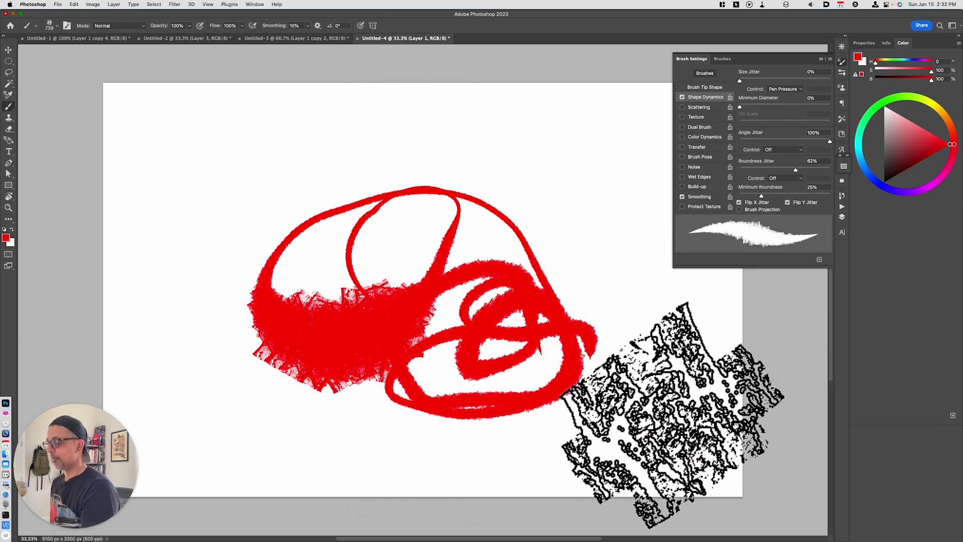
pyautogui.press('super+z')
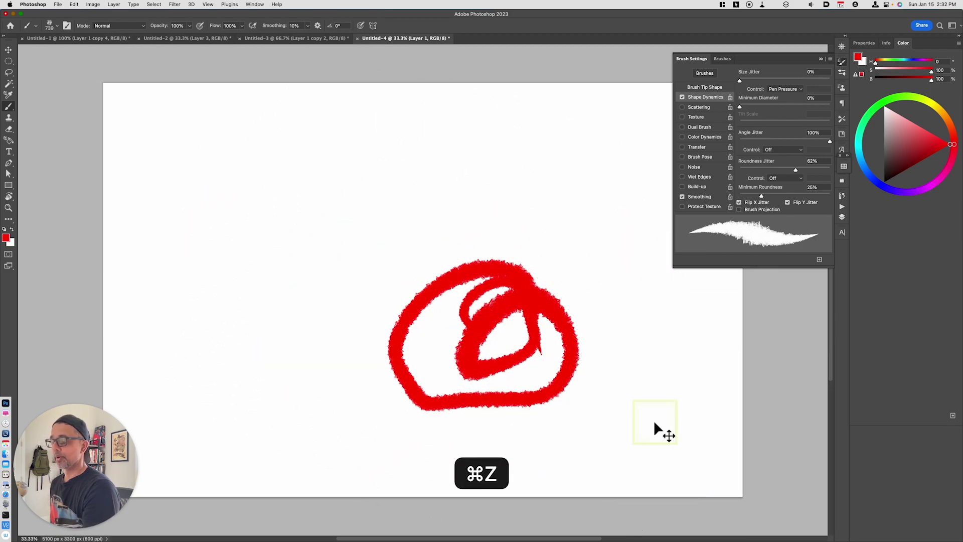
pyautogui.press('super+z')
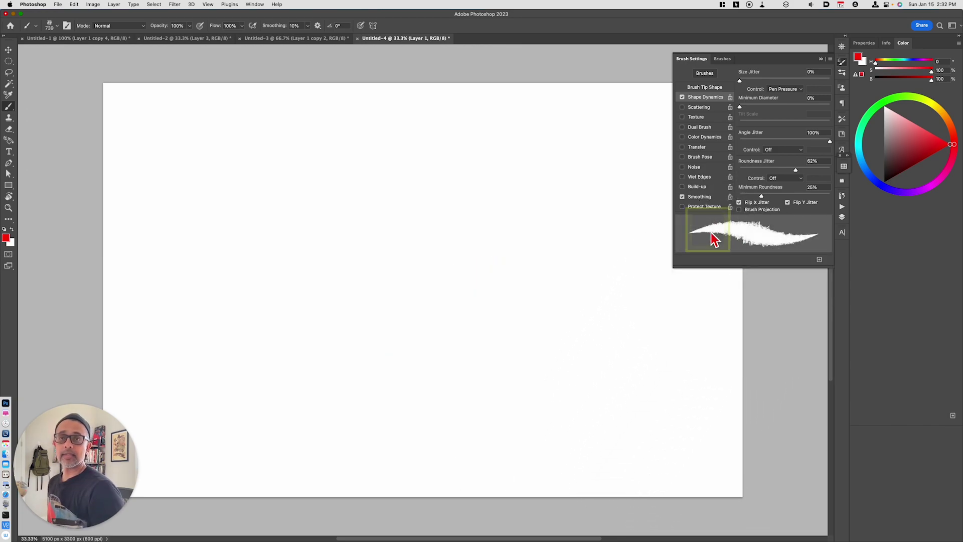
pyautogui.press('F5')
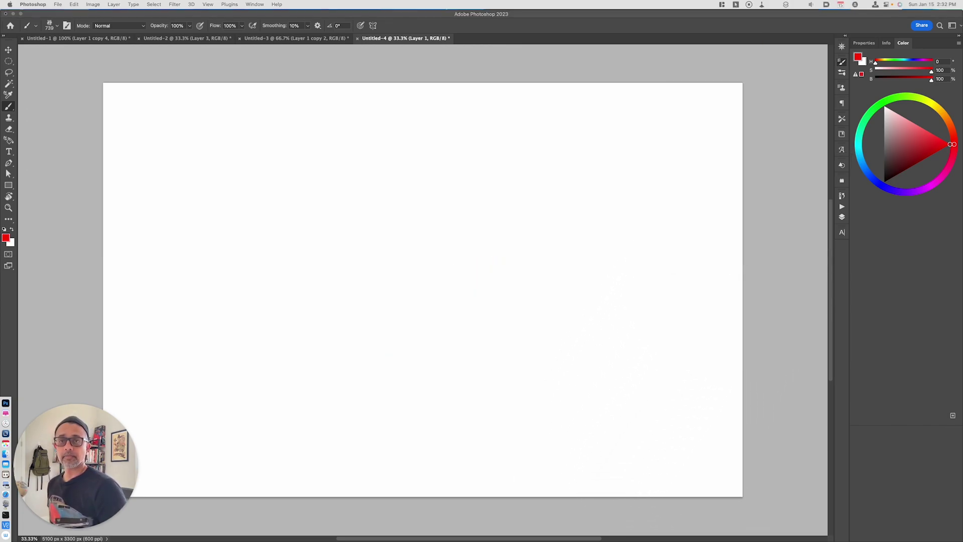
# Step: Set Scattering to 204% on both axes with 79% pen-pressure count jitter, then paint a red test stroke
pyautogui.press('F5')
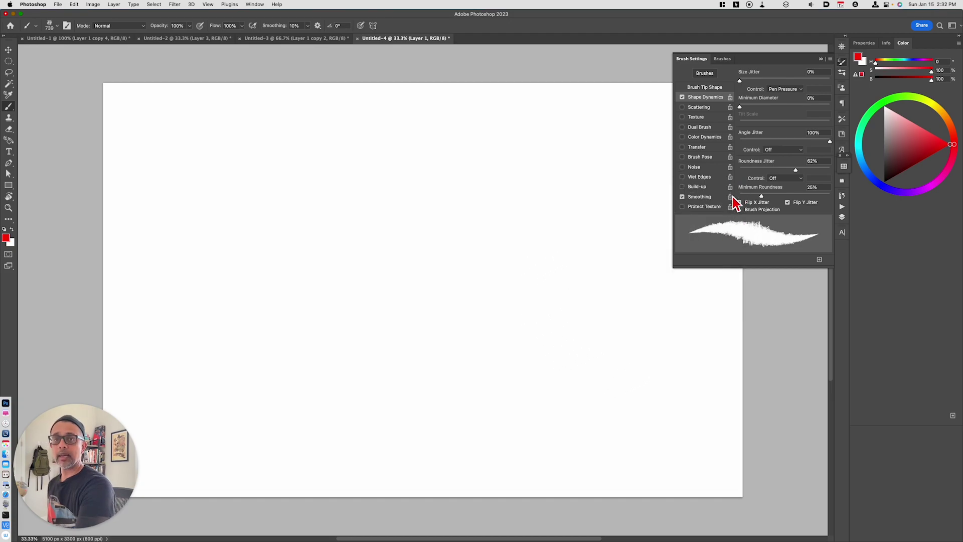
pyautogui.click(699, 108)
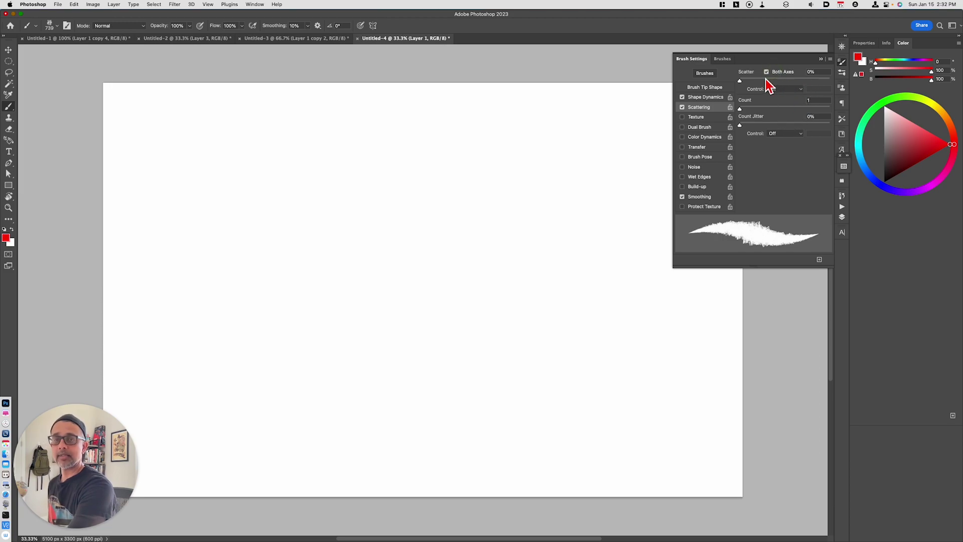
pyautogui.moveTo(749, 82); pyautogui.dragTo(758, 84)
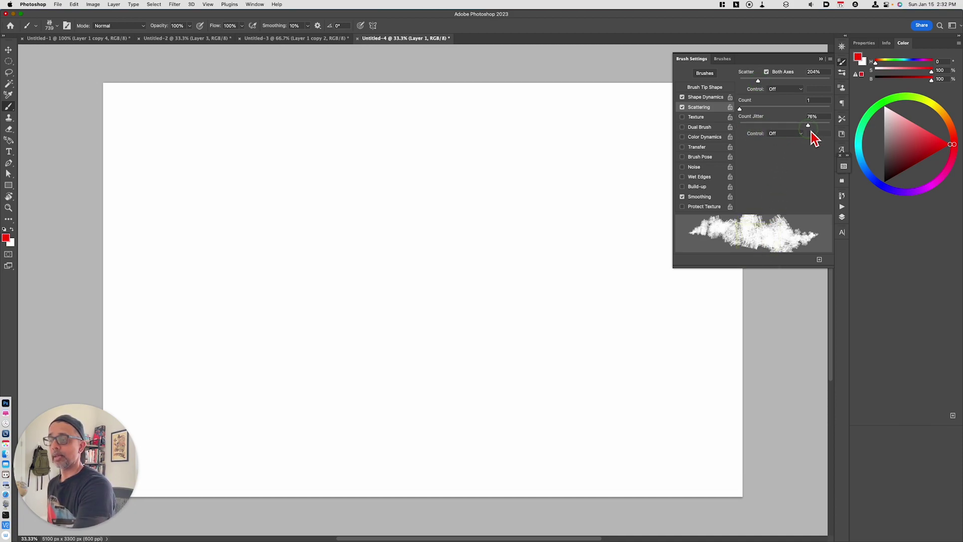
pyautogui.click(793, 134)
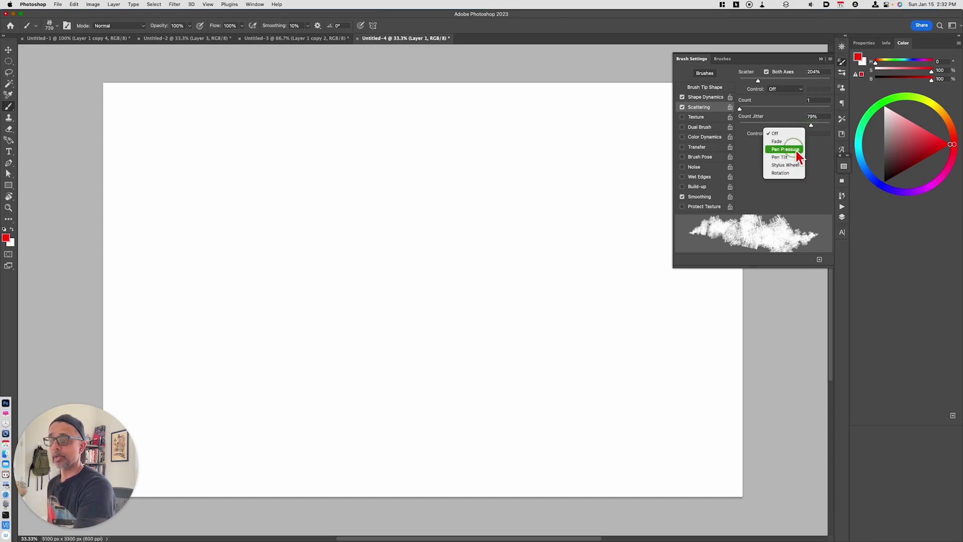
pyautogui.click(797, 150)
pyautogui.moveTo(522, 308)
pyautogui.mouseDown()
pyautogui.moveTo(502, 310)
pyautogui.moveTo(523, 321)
pyautogui.moveTo(483, 367)
pyautogui.moveTo(489, 306)
pyautogui.moveTo(539, 308)
pyautogui.moveTo(511, 365)
pyautogui.moveTo(479, 392)
pyautogui.moveTo(598, 431)
pyautogui.mouseUp()
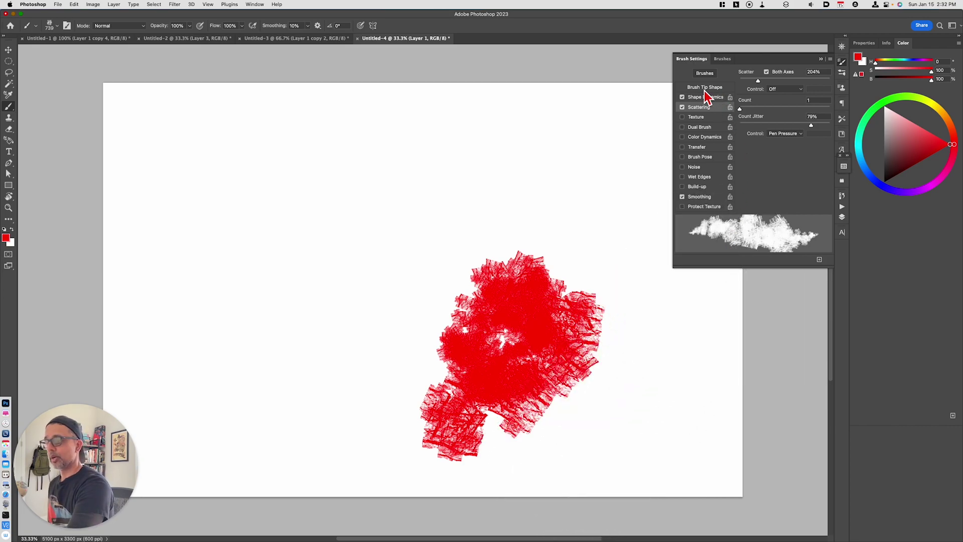
# Step: Rotate the brush tip to 46° and paint a small red dab on the canvas
pyautogui.click(705, 89)
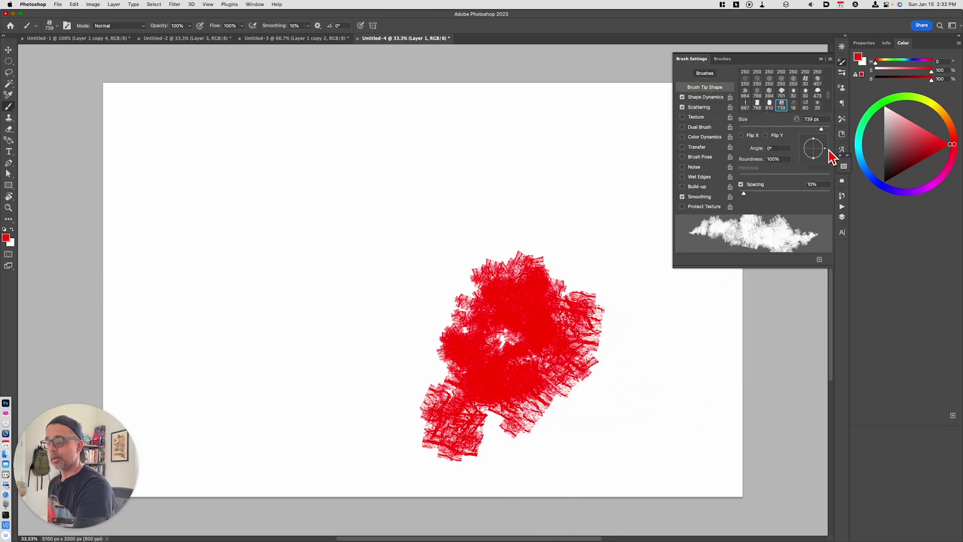
pyautogui.moveTo(830, 150); pyautogui.dragTo(824, 162)
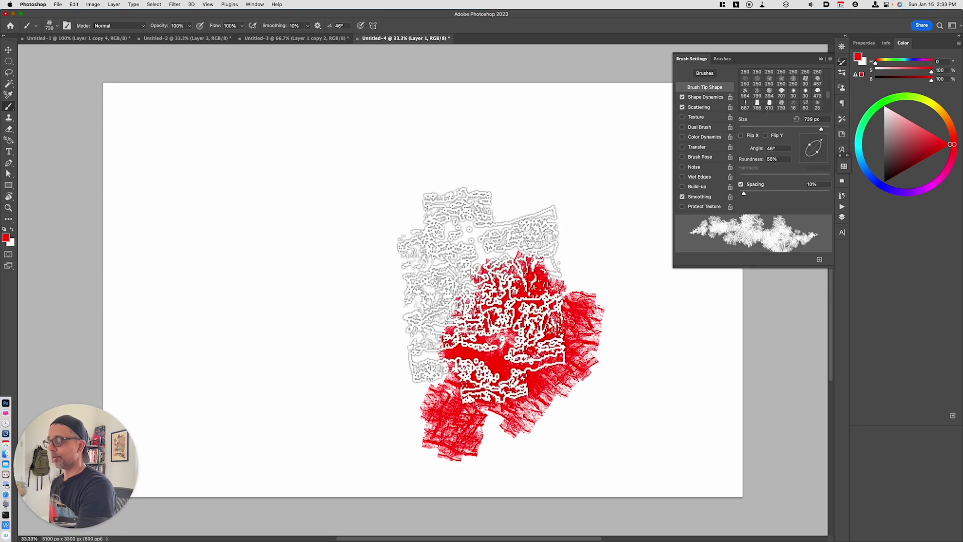
pyautogui.click(407, 295)
# Step: Shrink the brush from 739 to 50 px, painting a small red burst left of the blob
pyautogui.press('[')
pyautogui.press('[')
pyautogui.press('[')
pyautogui.press('[')
pyautogui.press('[')
pyautogui.press('[')
pyautogui.press('[')
pyautogui.press('[')
pyautogui.press('[')
pyautogui.press('[')
pyautogui.press('[')
pyautogui.press('[')
pyautogui.press('[')
pyautogui.press('[')
pyautogui.press('[')
pyautogui.press('[')
pyautogui.press('[')
pyautogui.press('[')
pyautogui.press('[')
pyautogui.press('[')
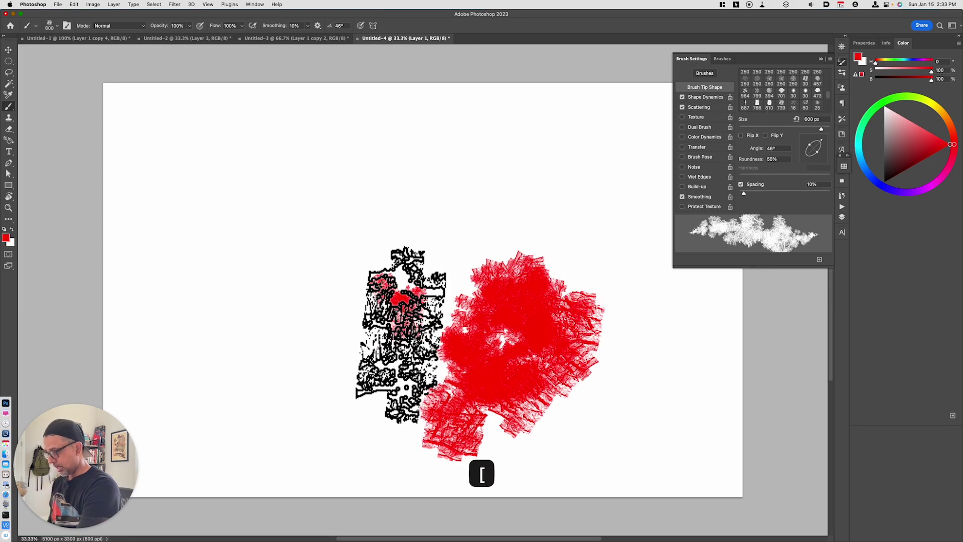
pyautogui.press('[')
pyautogui.moveTo(439, 237)
pyautogui.mouseDown()
pyautogui.moveTo(443, 202)
pyautogui.moveTo(438, 241)
pyautogui.moveTo(456, 228)
pyautogui.moveTo(442, 252)
pyautogui.moveTo(443, 214)
pyautogui.moveTo(443, 236)
pyautogui.moveTo(460, 240)
pyautogui.moveTo(463, 227)
pyautogui.moveTo(446, 226)
pyautogui.moveTo(463, 204)
pyautogui.moveTo(444, 228)
pyautogui.moveTo(484, 196)
pyautogui.mouseUp()
pyautogui.press('[')
pyautogui.press('[')
pyautogui.press('[')
pyautogui.press('[')
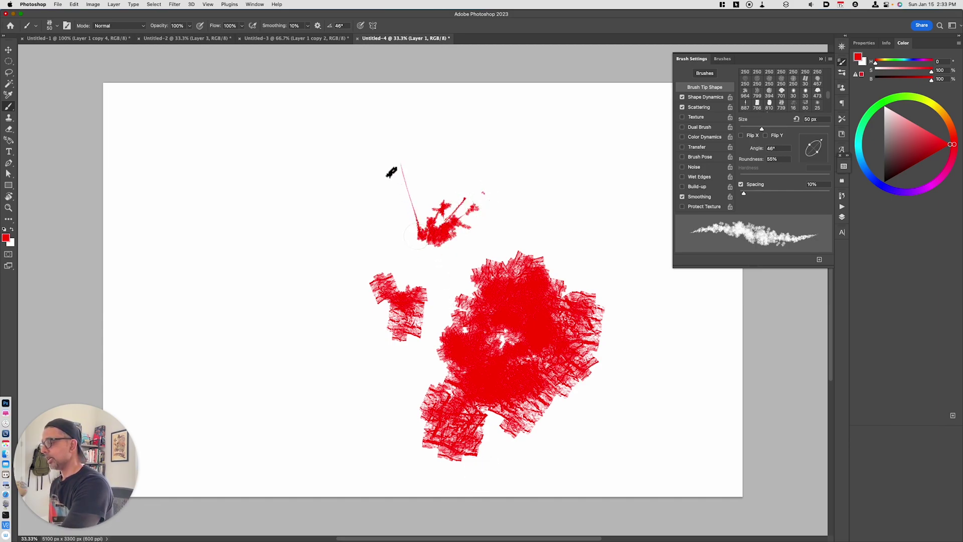
# Step: Paint thin red spark streaks, then a long 70 px red curve looping round the left
pyautogui.moveTo(359, 143); pyautogui.dragTo(416, 239)
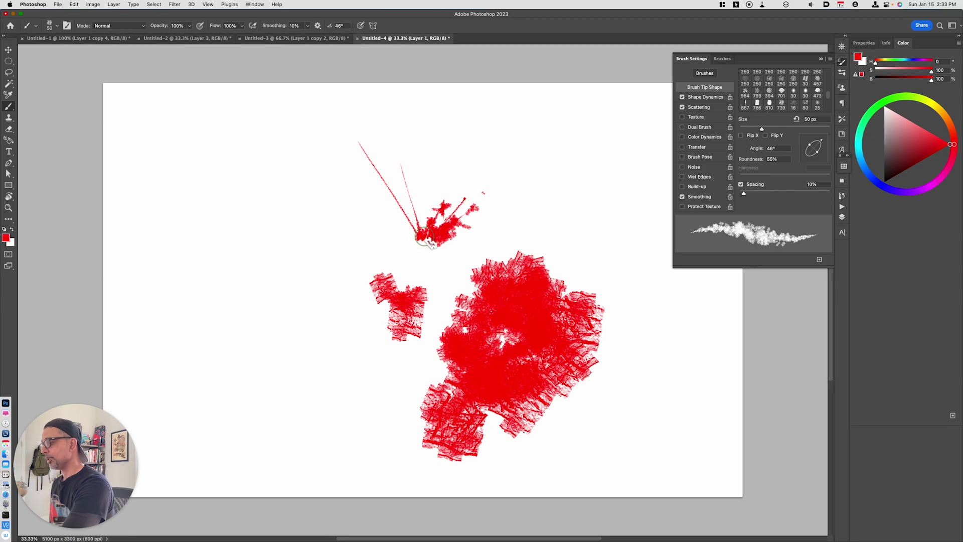
pyautogui.moveTo(506, 235); pyautogui.dragTo(541, 194)
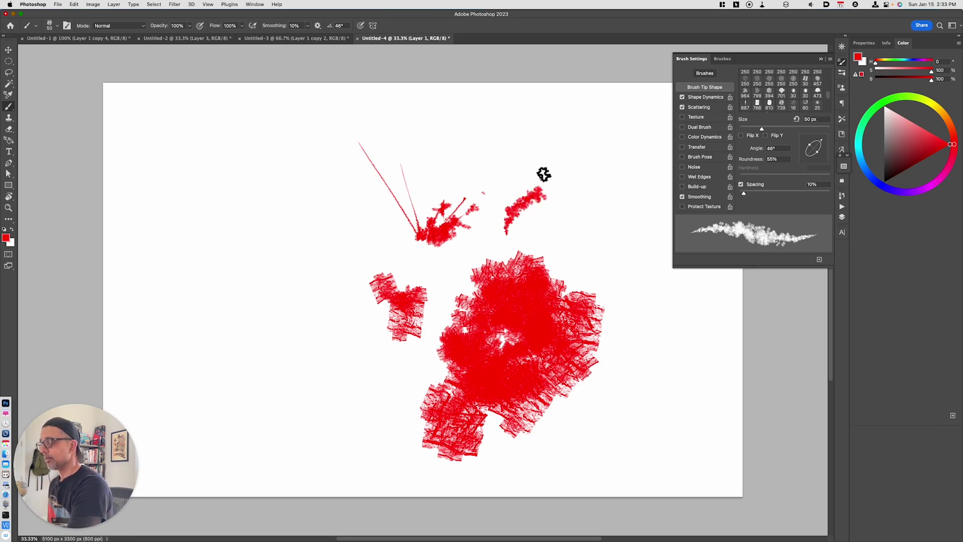
pyautogui.moveTo(532, 154)
pyautogui.mouseDown()
pyautogui.moveTo(543, 194)
pyautogui.moveTo(558, 168)
pyautogui.moveTo(536, 216)
pyautogui.moveTo(551, 216)
pyautogui.moveTo(546, 208)
pyautogui.moveTo(535, 218)
pyautogui.moveTo(538, 237)
pyautogui.moveTo(562, 222)
pyautogui.moveTo(561, 199)
pyautogui.moveTo(577, 216)
pyautogui.moveTo(604, 206)
pyautogui.mouseUp()
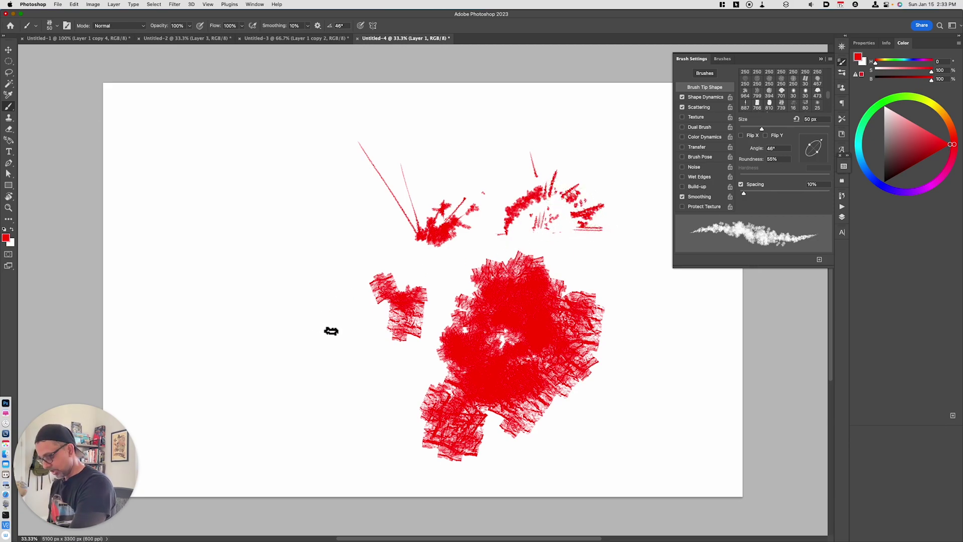
pyautogui.press(']')
pyautogui.press(']')
pyautogui.moveTo(351, 365)
pyautogui.mouseDown()
pyautogui.moveTo(222, 377)
pyautogui.moveTo(457, 115)
pyautogui.mouseUp()
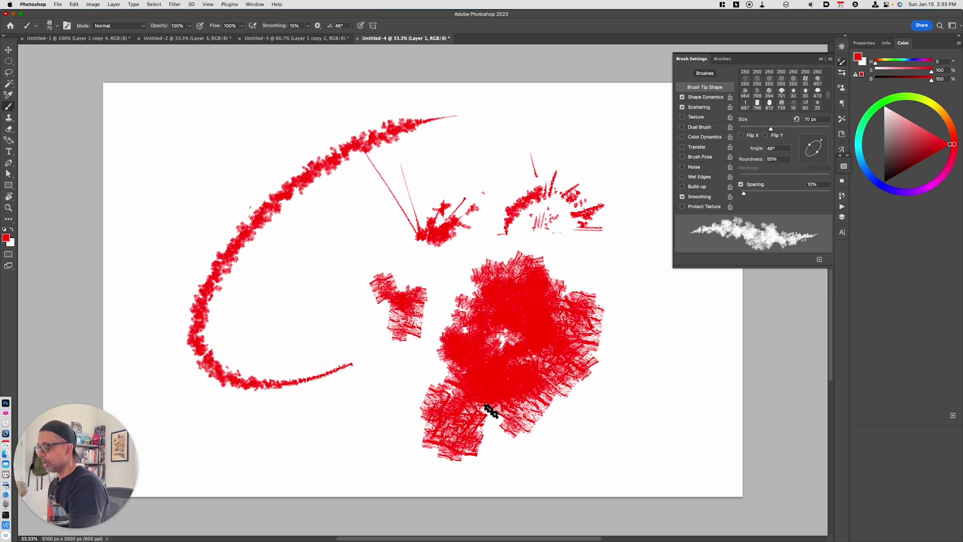
# Step: At 100 px, paint a red arc right of the blob with dabs and streaks at its end
pyautogui.press(']')
pyautogui.press(']')
pyautogui.press(']')
pyautogui.moveTo(608, 383)
pyautogui.mouseDown()
pyautogui.moveTo(629, 325)
pyautogui.moveTo(725, 366)
pyautogui.mouseUp()
pyautogui.moveTo(697, 299)
pyautogui.mouseDown()
pyautogui.moveTo(727, 351)
pyautogui.moveTo(715, 384)
pyautogui.moveTo(677, 370)
pyautogui.moveTo(656, 387)
pyautogui.moveTo(645, 355)
pyautogui.mouseUp()
pyautogui.click(667, 384)
pyautogui.click(663, 340)
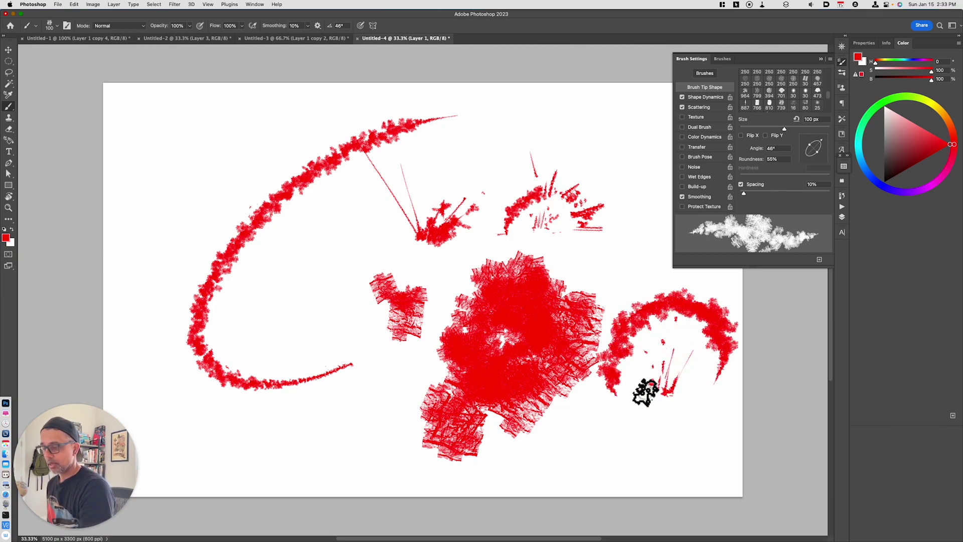
# Step: Switch to pure white and brush over parts of the arc to fade them
pyautogui.click(875, 98)
pyautogui.click(885, 107)
pyautogui.press('b')
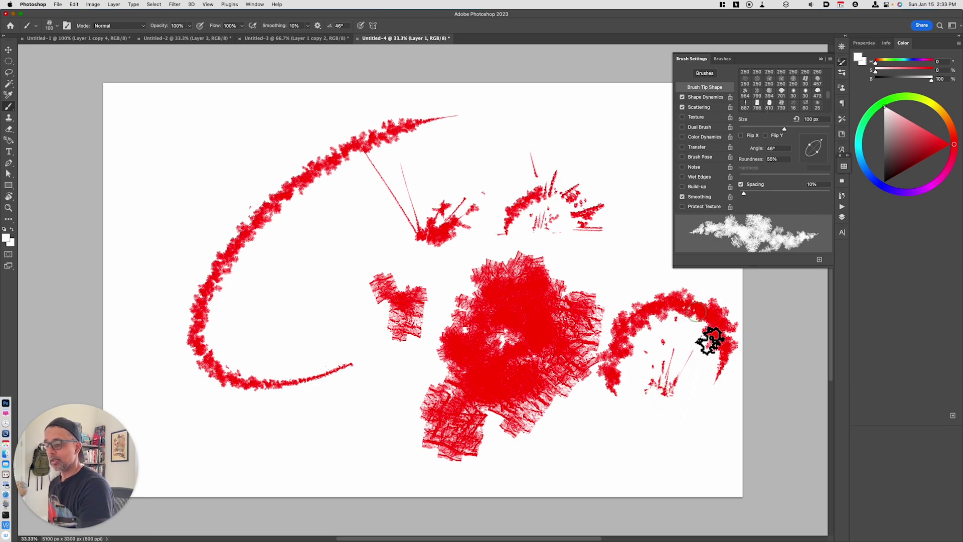
pyautogui.moveTo(620, 384)
pyautogui.mouseDown()
pyautogui.moveTo(637, 339)
pyautogui.moveTo(626, 357)
pyautogui.moveTo(627, 335)
pyautogui.moveTo(655, 318)
pyautogui.moveTo(684, 319)
pyautogui.moveTo(687, 353)
pyautogui.mouseUp()
pyautogui.click(687, 354)
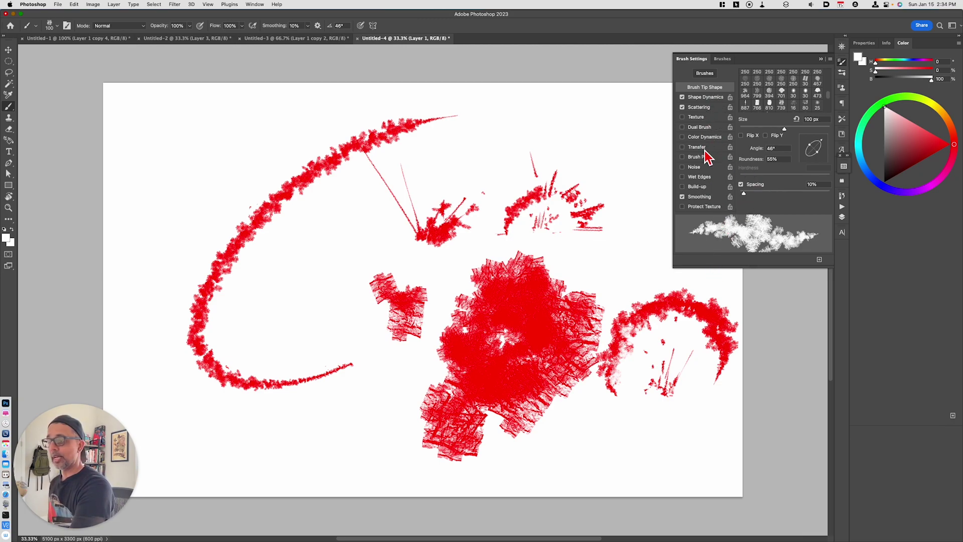
# Step: Enable Texture and choose the first pattern from the Trees folder as the brush texture
pyautogui.click(698, 118)
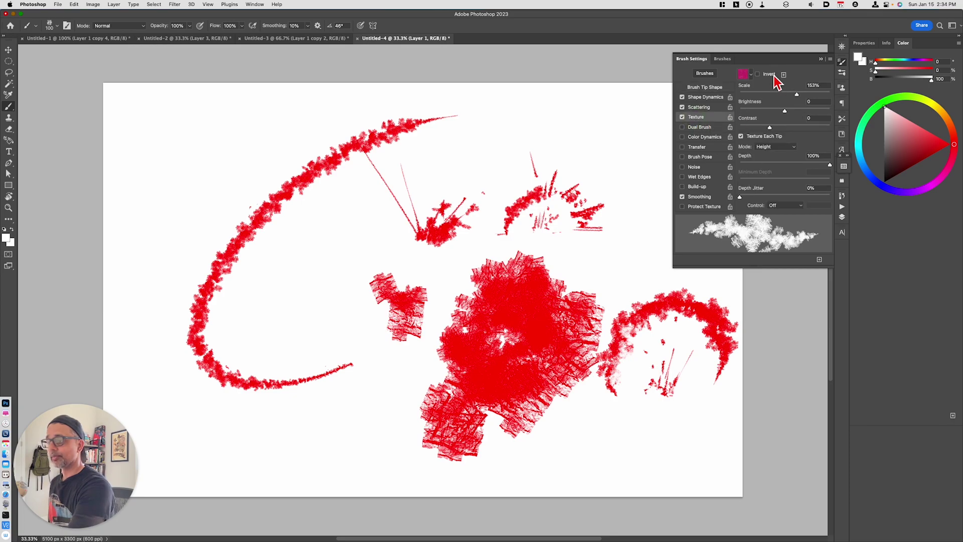
pyautogui.click(751, 76)
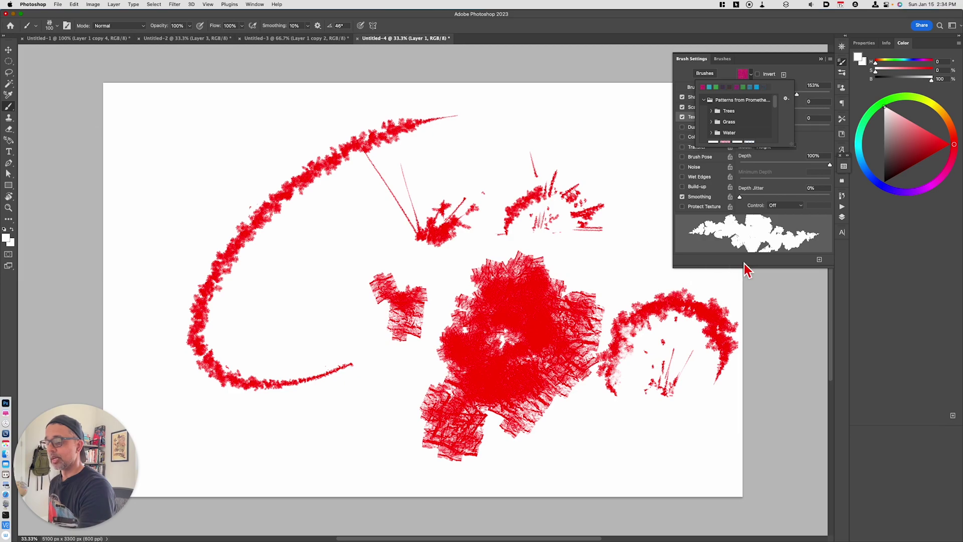
pyautogui.click(625, 236)
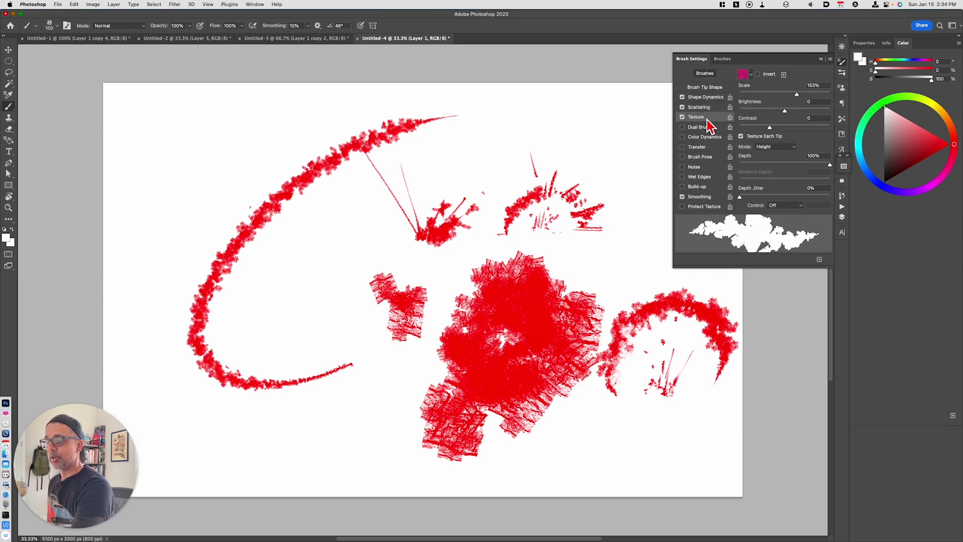
pyautogui.click(751, 75)
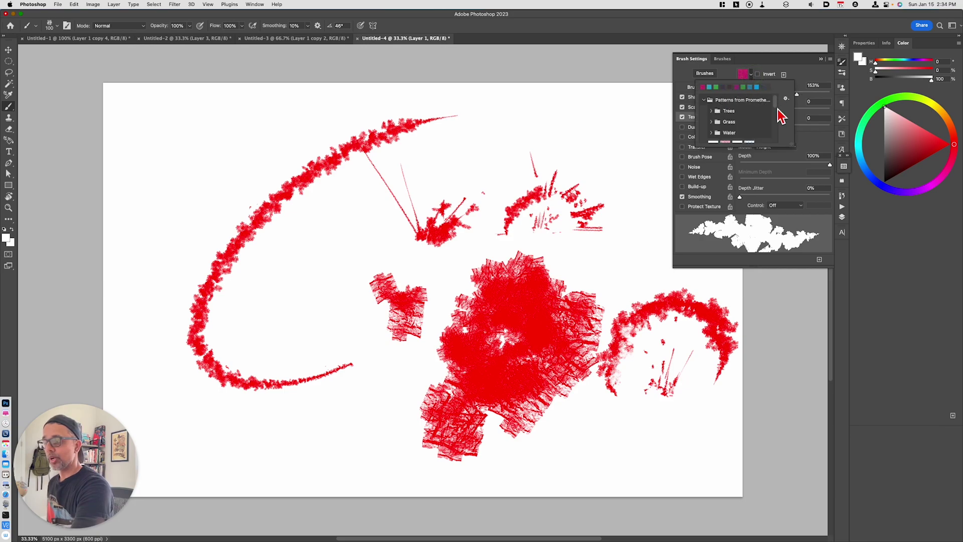
pyautogui.moveTo(775, 103)
pyautogui.mouseDown()
pyautogui.moveTo(778, 133)
pyautogui.moveTo(778, 112)
pyautogui.mouseUp()
pyautogui.scroll(-2, 783, 117)
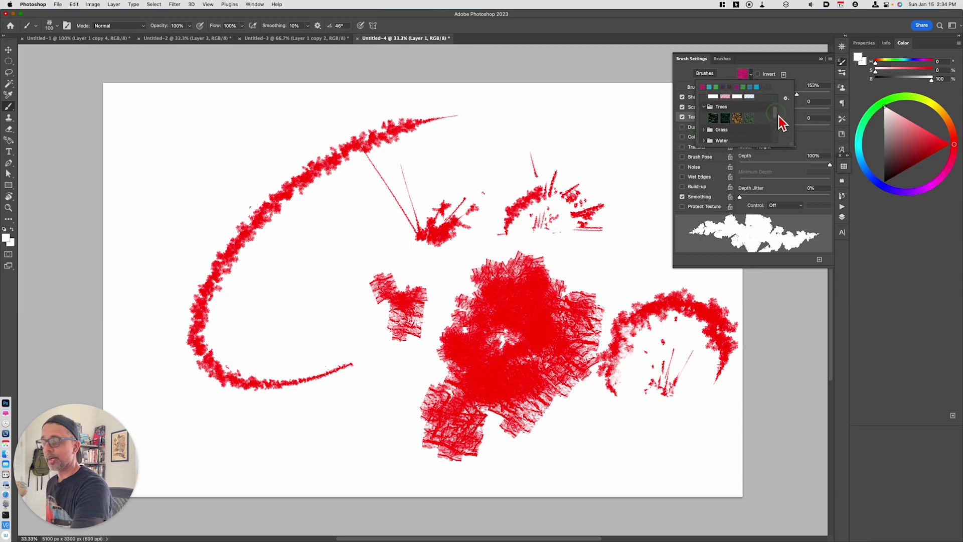
pyautogui.click(713, 118)
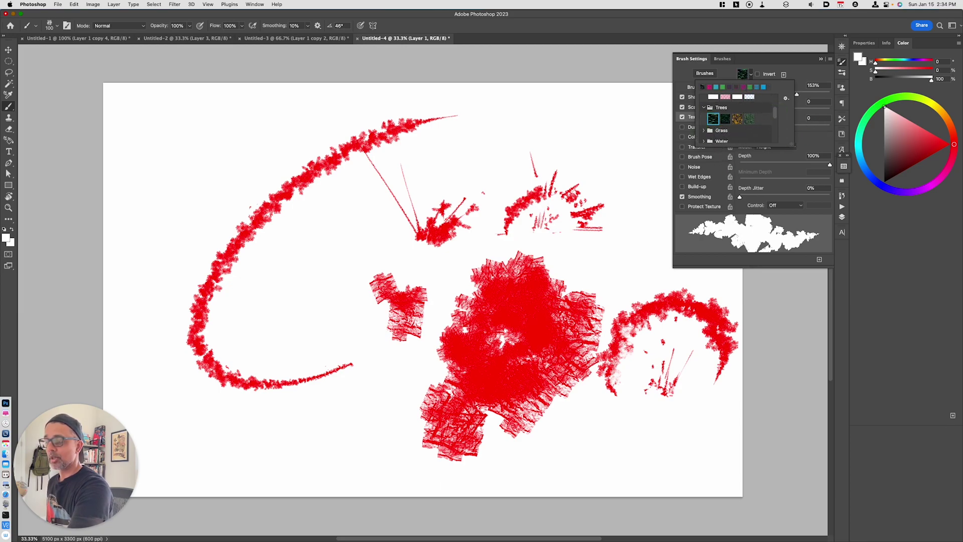
# Step: Collapse Brush Settings, switch back to red, and paint a burst right of the upper strokes
pyautogui.click(602, 203)
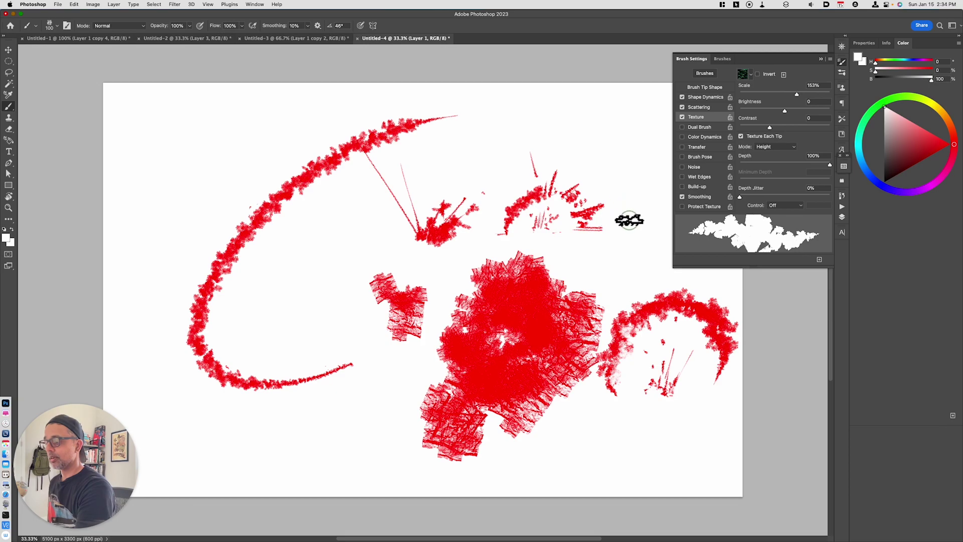
pyautogui.click(821, 58)
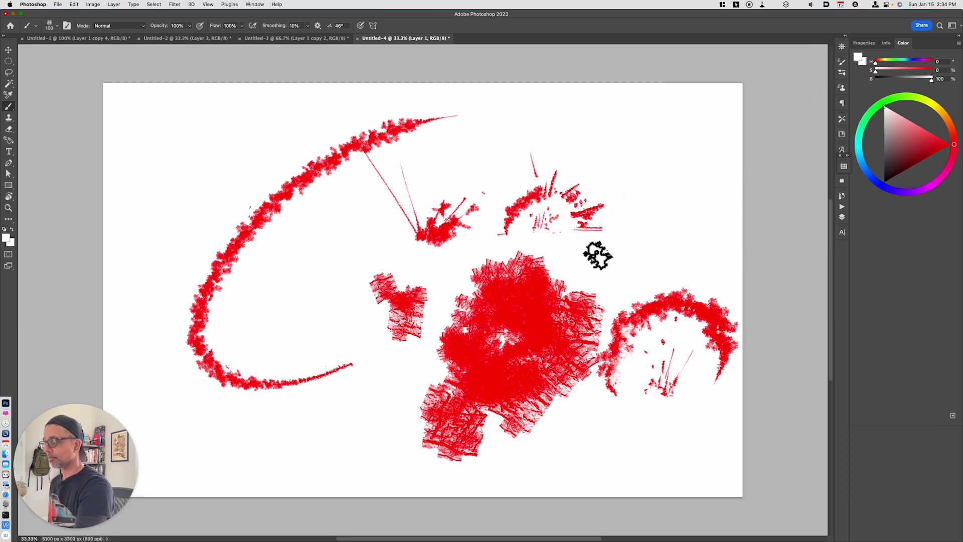
pyautogui.click(950, 144)
pyautogui.moveTo(636, 227)
pyautogui.mouseDown()
pyautogui.moveTo(668, 206)
pyautogui.moveTo(648, 231)
pyautogui.moveTo(684, 227)
pyautogui.moveTo(639, 232)
pyautogui.mouseUp()
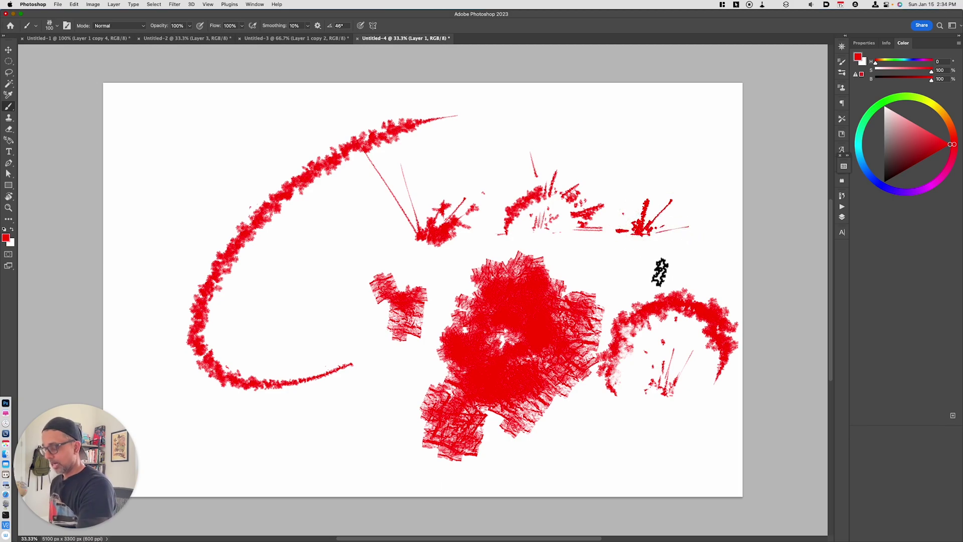
# Step: Zoom to 50%, paint a thin red streak and a large red arc, then reduce brush to 60
pyautogui.press('super+equal')
pyautogui.press('super+equal')
pyautogui.press('space')
pyautogui.moveTo(743, 158); pyautogui.dragTo(527, 254)
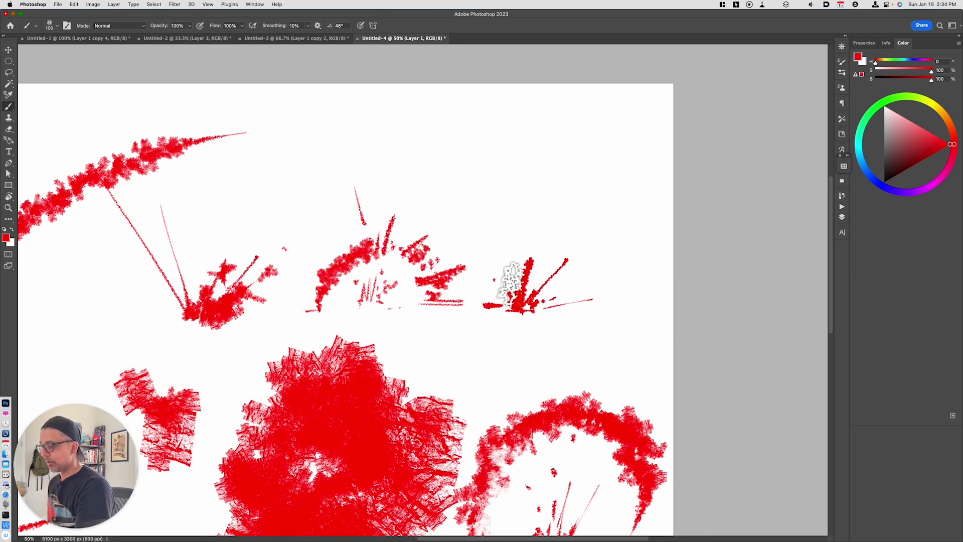
pyautogui.moveTo(506, 241)
pyautogui.mouseDown()
pyautogui.moveTo(504, 300)
pyautogui.moveTo(581, 279)
pyautogui.moveTo(558, 307)
pyautogui.mouseUp()
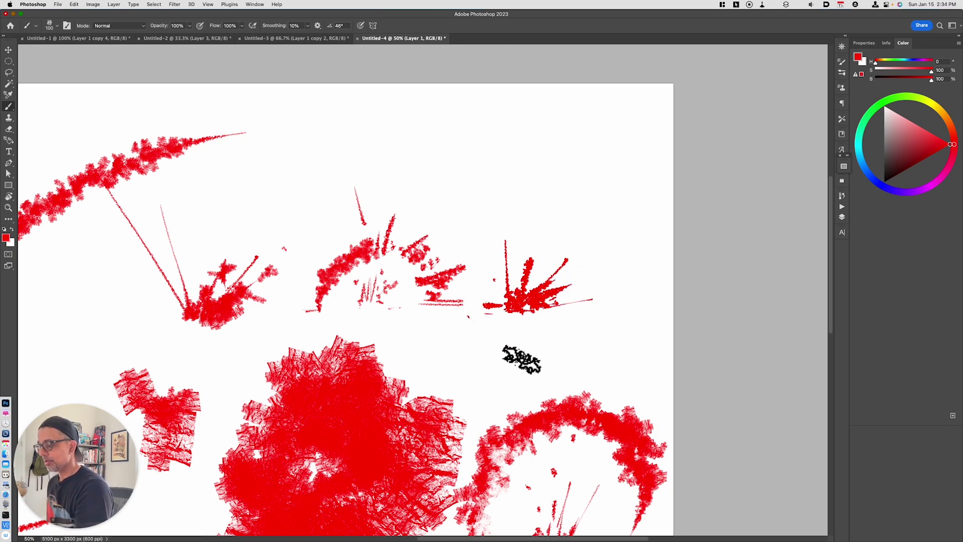
pyautogui.moveTo(517, 384)
pyautogui.mouseDown()
pyautogui.moveTo(665, 376)
pyautogui.moveTo(553, 377)
pyautogui.moveTo(559, 370)
pyautogui.moveTo(564, 387)
pyautogui.moveTo(600, 372)
pyautogui.moveTo(577, 366)
pyautogui.moveTo(555, 376)
pyautogui.moveTo(557, 406)
pyautogui.moveTo(564, 366)
pyautogui.moveTo(577, 372)
pyautogui.moveTo(550, 372)
pyautogui.moveTo(555, 387)
pyautogui.mouseUp()
pyautogui.press('[')
pyautogui.press('[')
pyautogui.press('[')
pyautogui.press('[')
# Step: Zoom out to 16.7% and cut all the strokes off the canvas
pyautogui.press('super+minus')
pyautogui.press('super+minus')
pyautogui.press('super+minus')
pyautogui.press('space')
pyautogui.moveTo(440, 362); pyautogui.dragTo(539, 428)
pyautogui.press('super+a')
pyautogui.press('super+x')
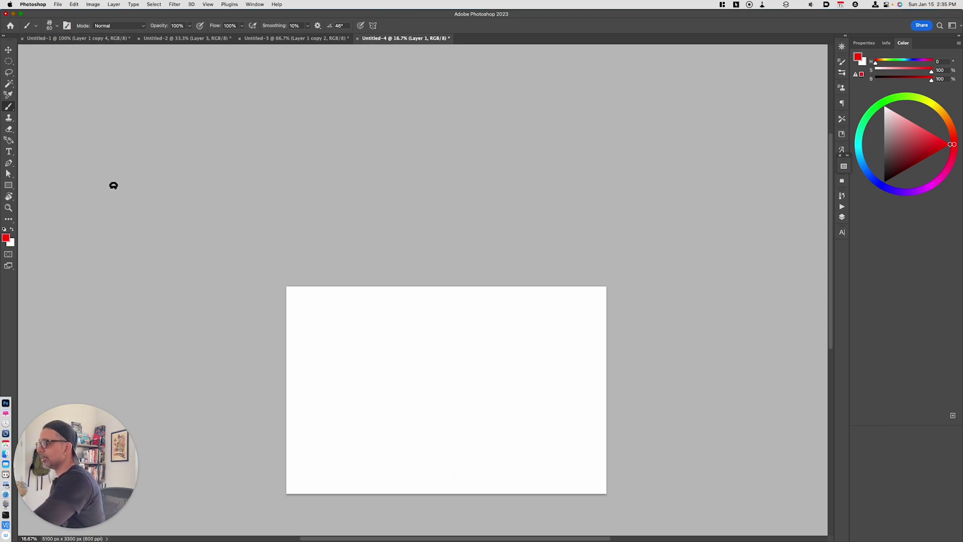
# Step: Save the current brush as a new tool preset named EXPLOSION2
pyautogui.click(36, 26)
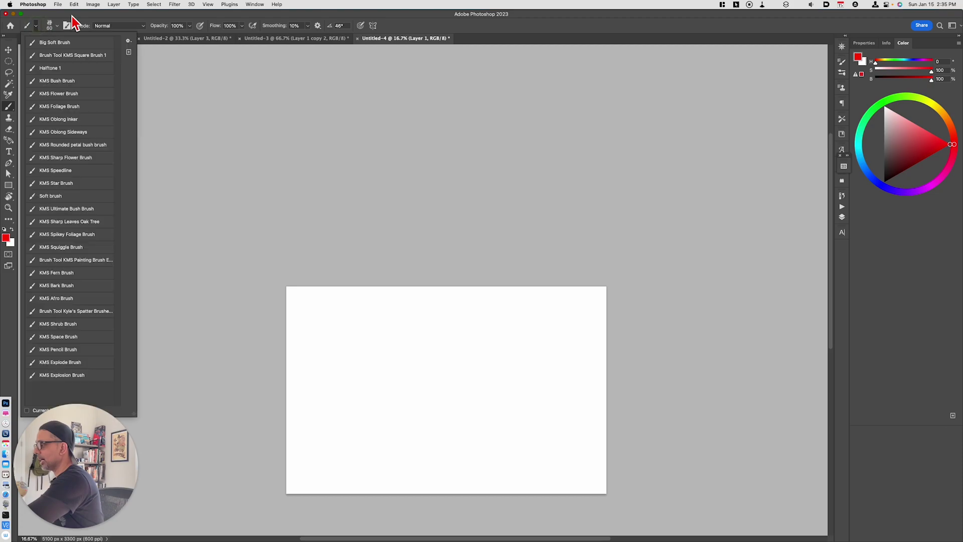
pyautogui.click(128, 40)
pyautogui.click(178, 44)
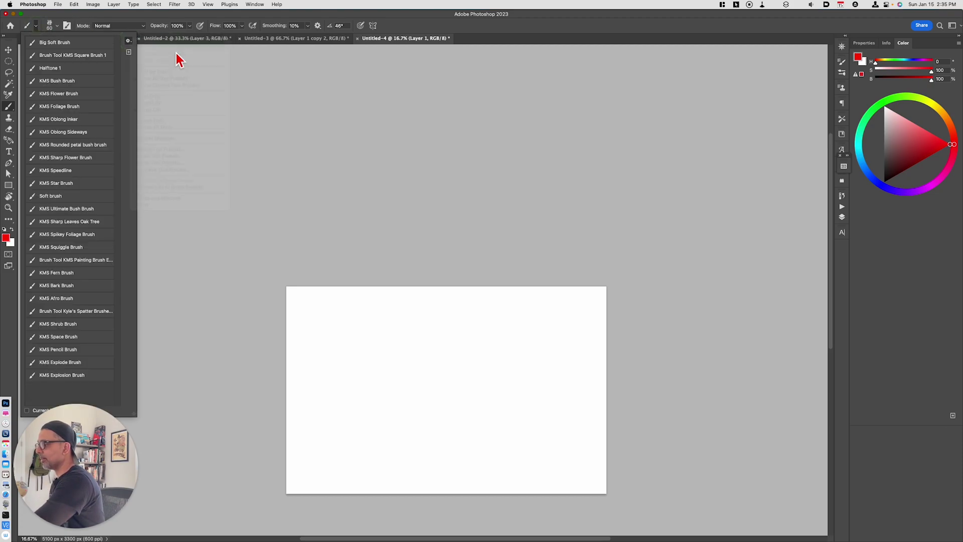
pyautogui.press('shift')
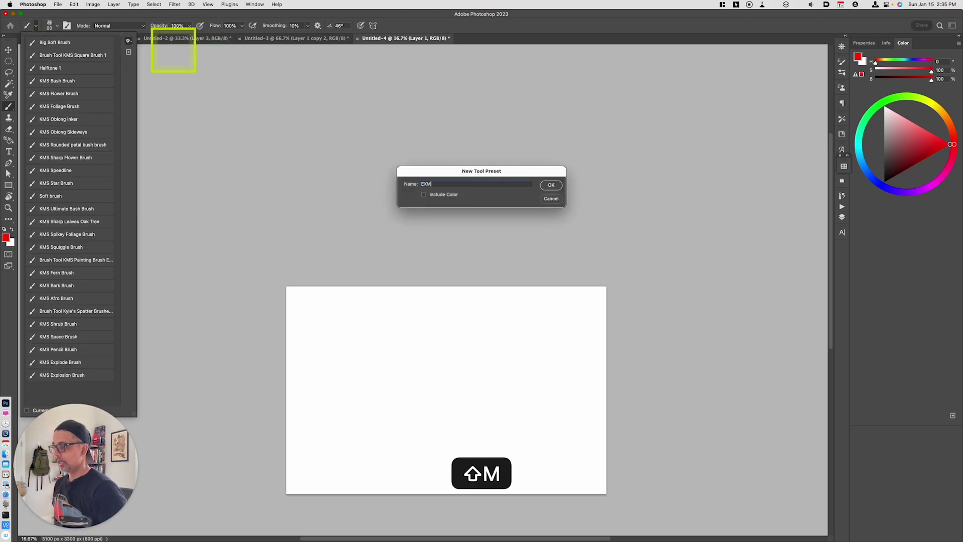
pyautogui.press('BackSpace')
pyautogui.write('PLOSIE')
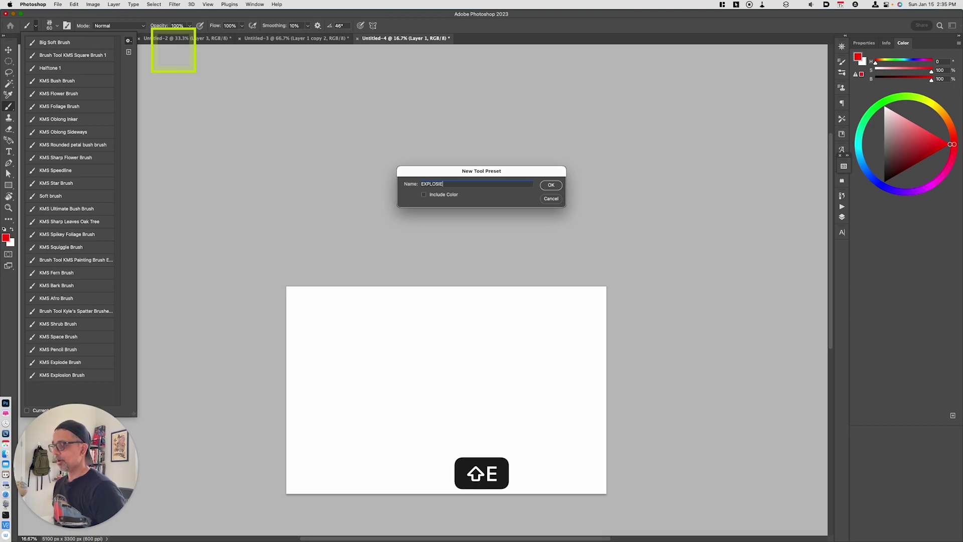
pyautogui.press('BackSpace')
pyautogui.write('ON2')
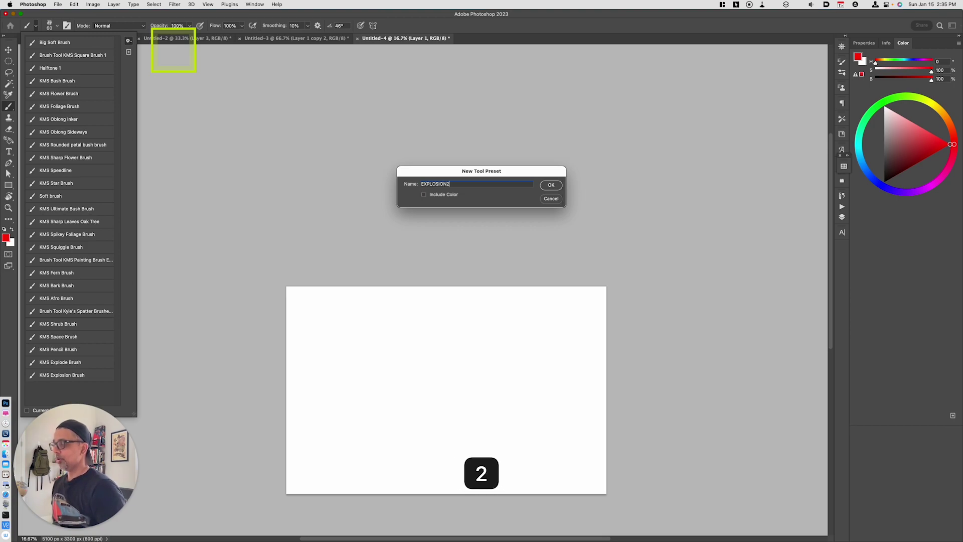
pyautogui.click(551, 185)
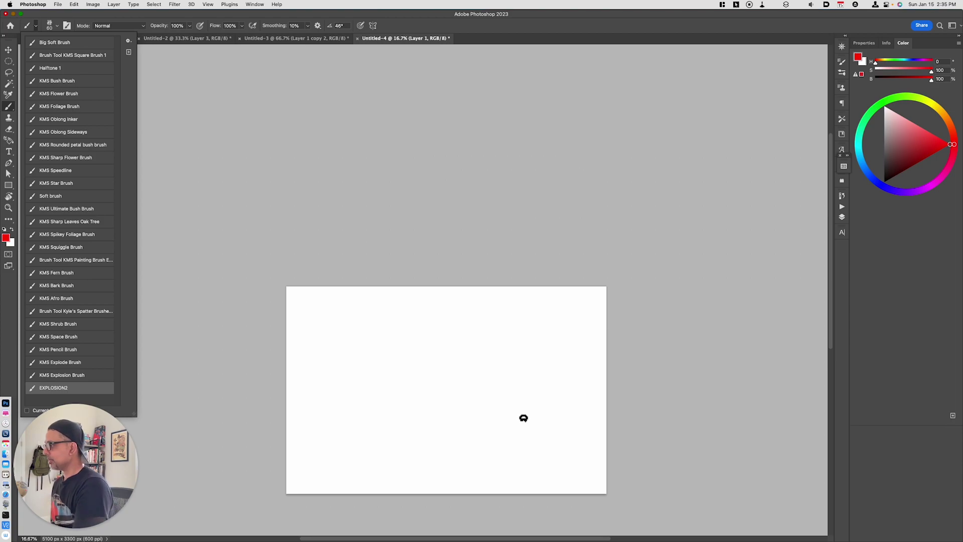
# Step: Pick the KMS Square Brush 1 preset, undo the stray mark, zoom to 25%, and enlarge the brush to 30
pyautogui.click(95, 57)
pyautogui.click(394, 397)
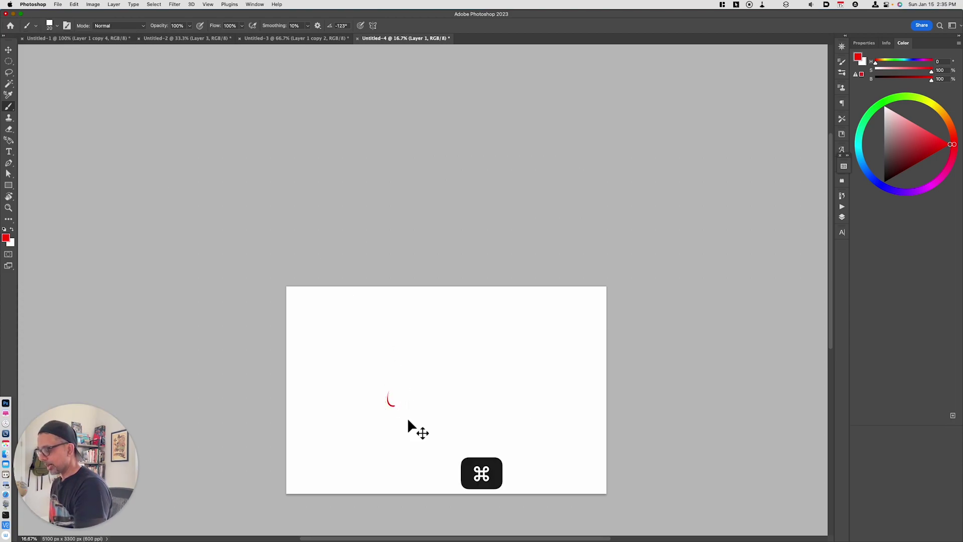
pyautogui.press('super+z')
pyautogui.press('super+equal')
pyautogui.press(']')
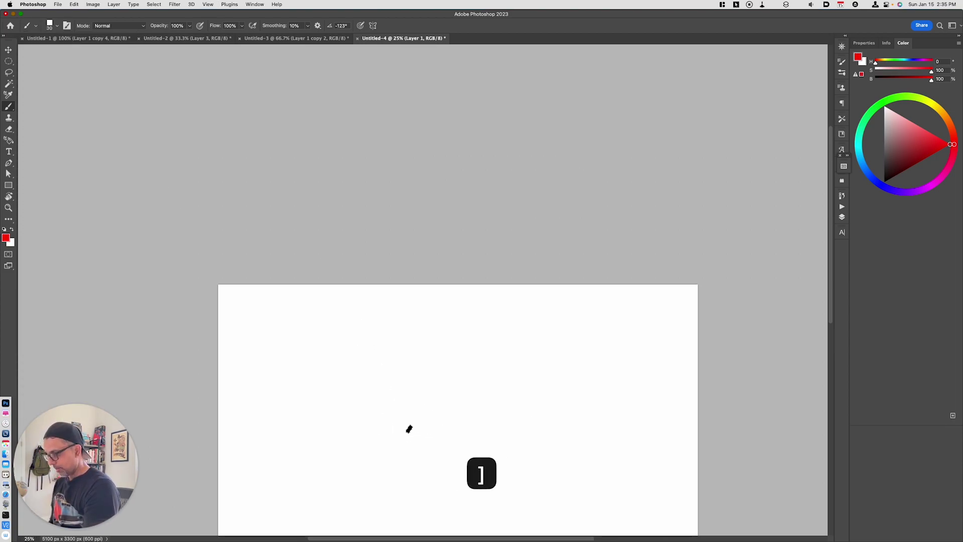
# Step: Close the barrel outline with straight edges, hatch inside it, and cut away the stray tail
pyautogui.keyDown('shift'); pyautogui.click(502, 380); pyautogui.keyUp('shift')
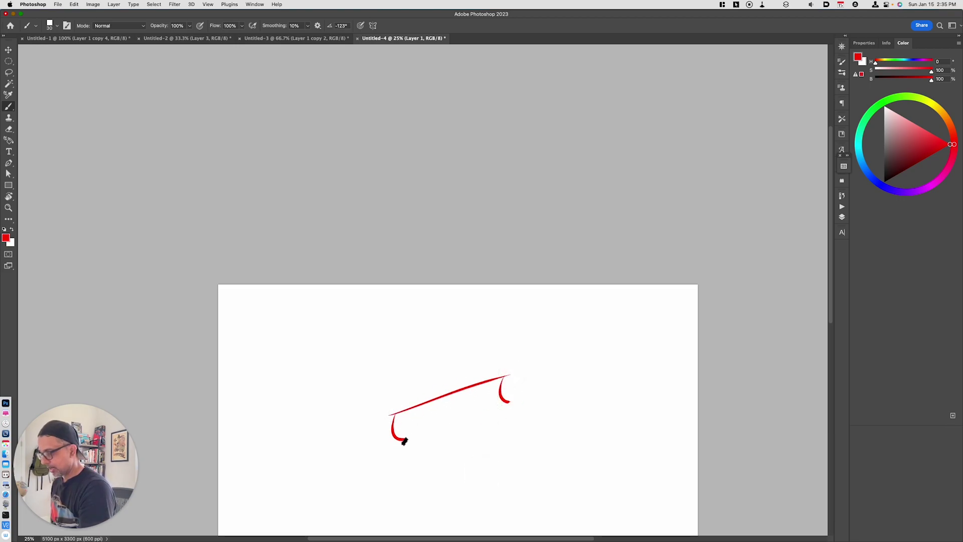
pyautogui.keyDown('shift'); pyautogui.click(500, 403); pyautogui.keyUp('shift')
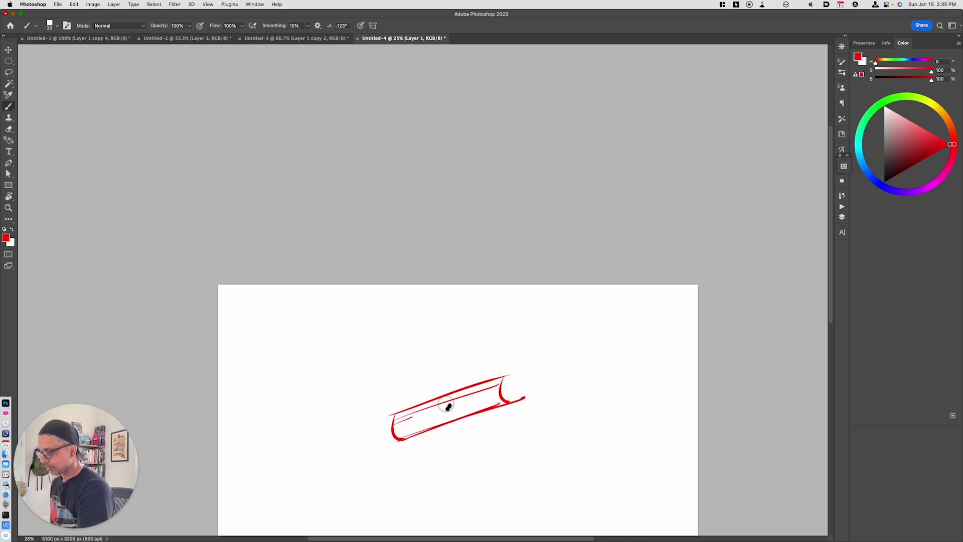
pyautogui.moveTo(468, 400); pyautogui.dragTo(499, 388)
pyautogui.moveTo(398, 427); pyautogui.dragTo(494, 395)
pyautogui.press('l')
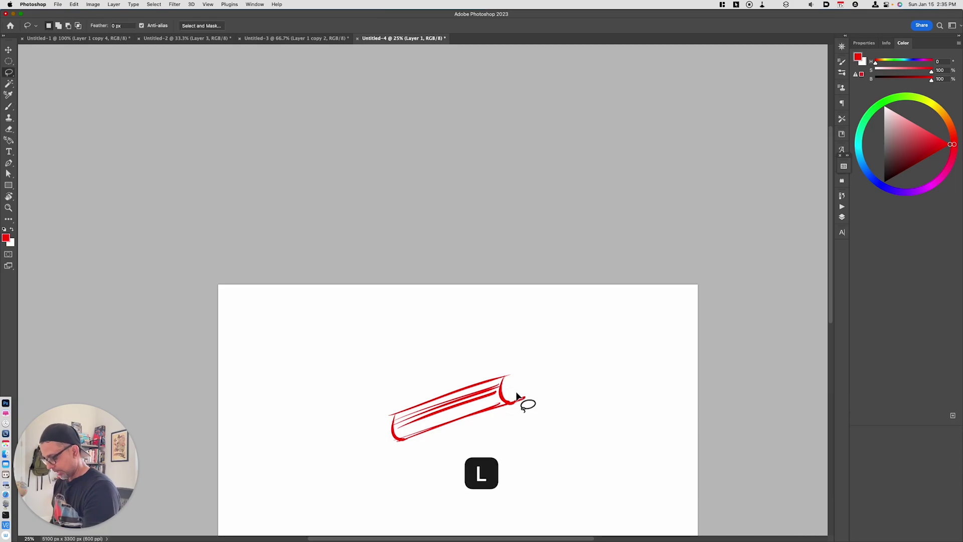
pyautogui.press('super+x')
pyautogui.press('b')
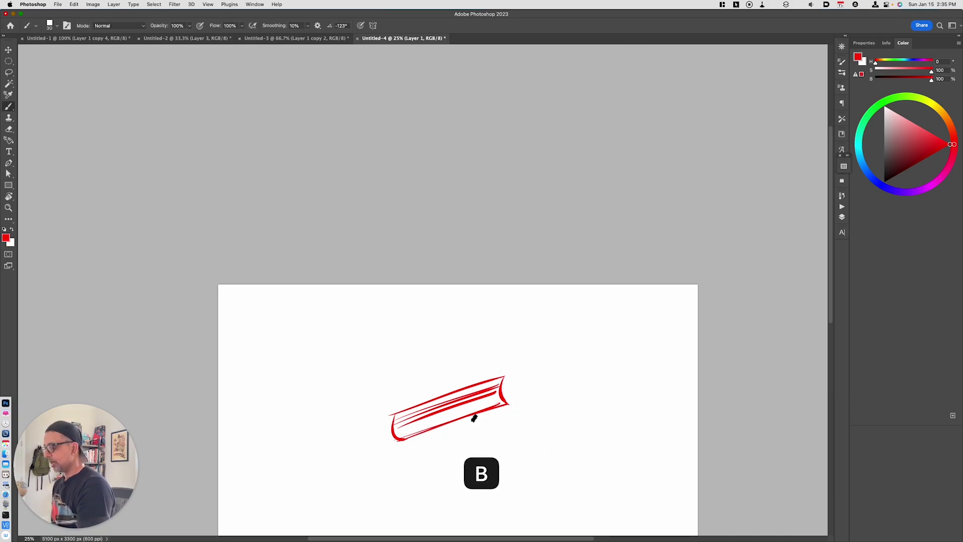
pyautogui.click(50, 25)
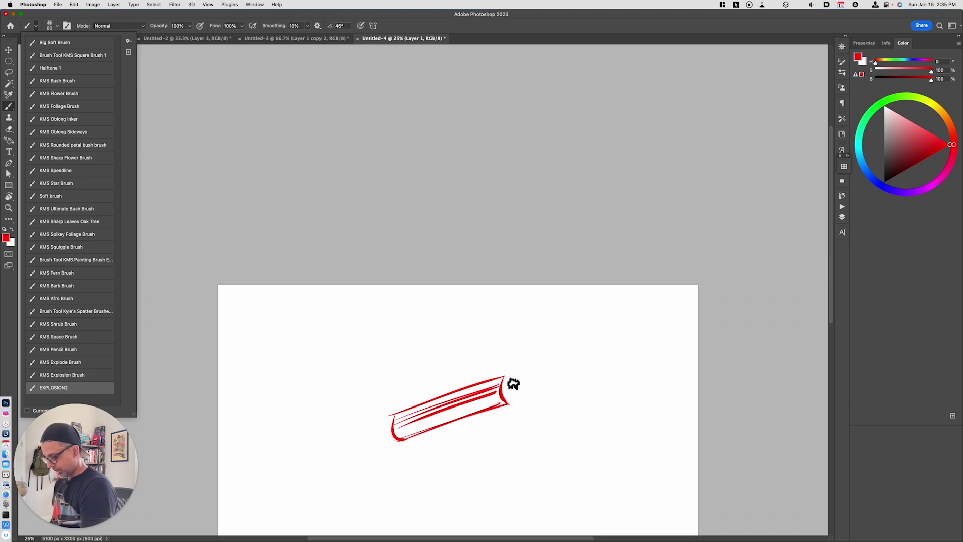
# Step: Polygon-select a band from the barrel's end past the right edge and paint it red at 150 px
pyautogui.press('m')
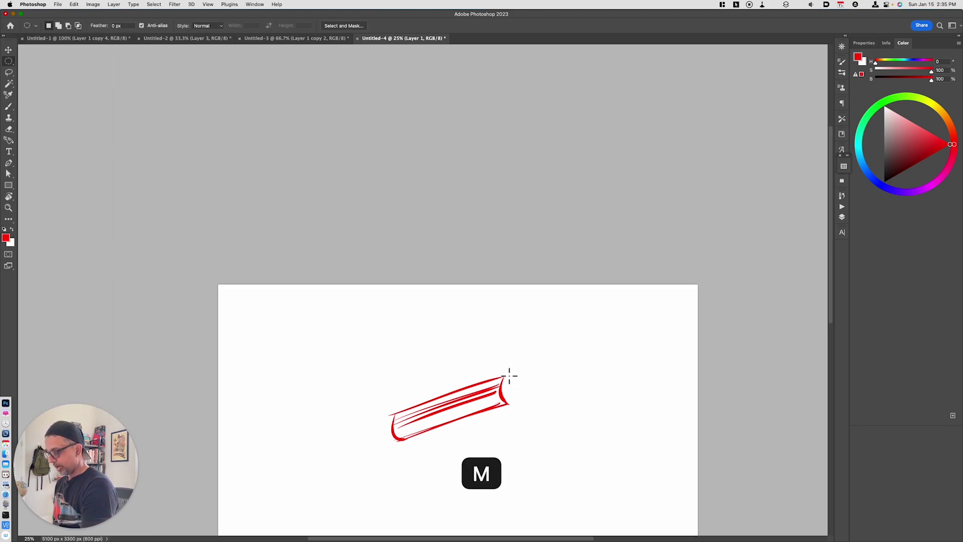
pyautogui.click(9, 72)
pyautogui.click(55, 79)
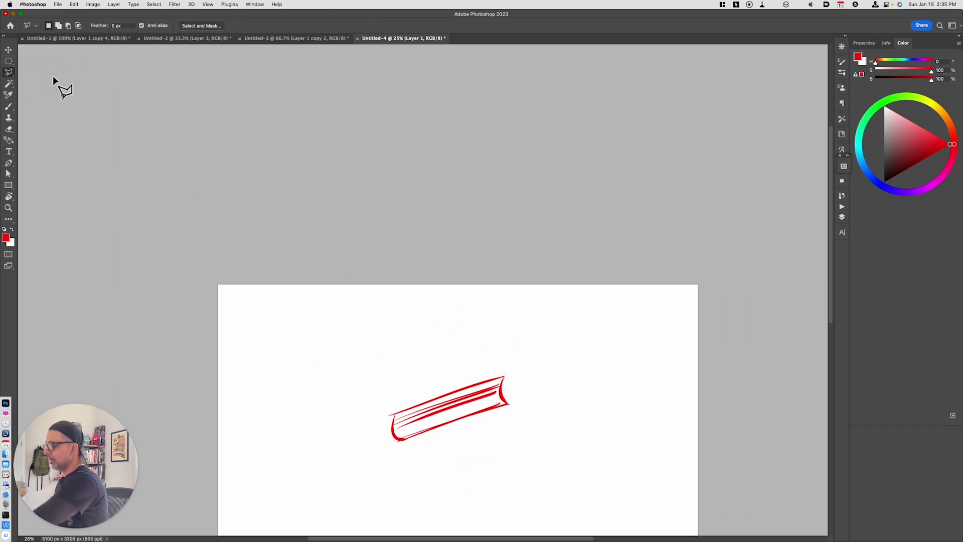
pyautogui.click(505, 375)
pyautogui.click(714, 352)
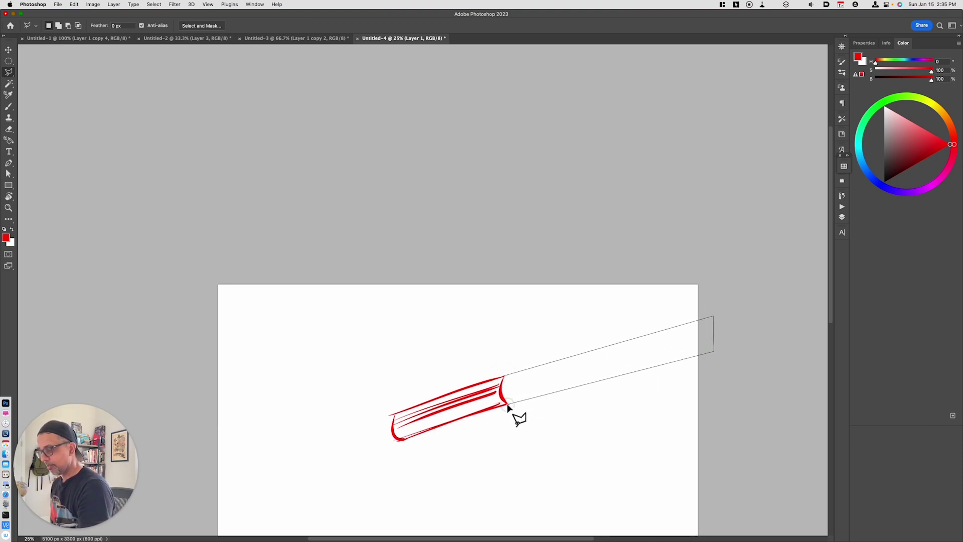
pyautogui.click(504, 377)
pyautogui.press('b')
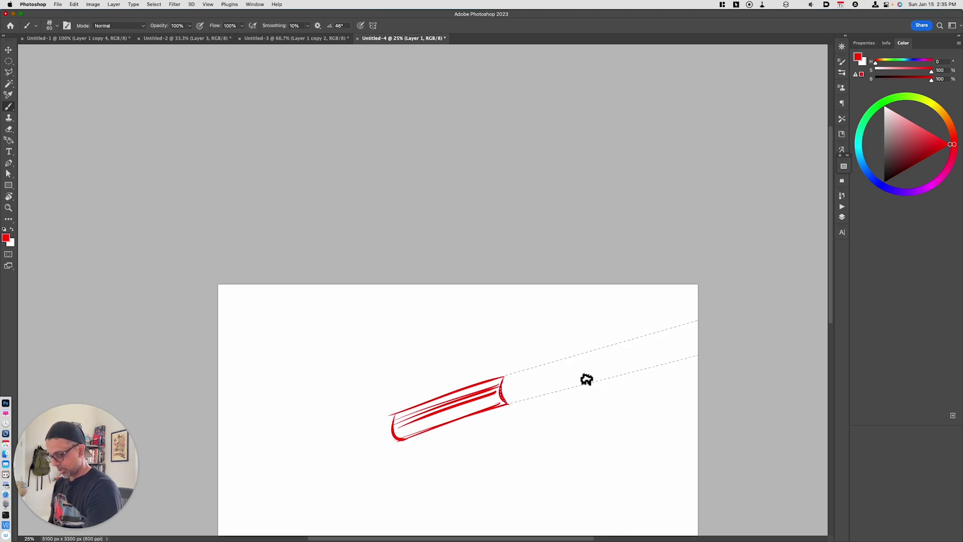
pyautogui.press(']')
pyautogui.press(']')
pyautogui.press(']')
pyautogui.press(']')
pyautogui.press(']')
pyautogui.press(']')
pyautogui.moveTo(504, 389)
pyautogui.mouseDown()
pyautogui.moveTo(766, 327)
pyautogui.moveTo(489, 405)
pyautogui.moveTo(794, 342)
pyautogui.moveTo(499, 386)
pyautogui.moveTo(772, 313)
pyautogui.moveTo(482, 403)
pyautogui.mouseUp()
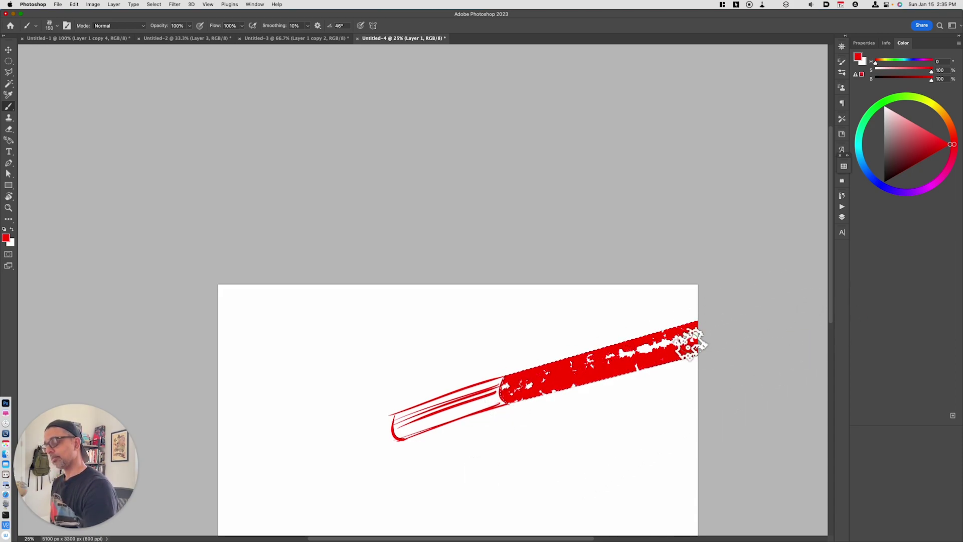
# Step: Streak white along the red blast band, deselect, and set the colour back to red
pyautogui.click(886, 108)
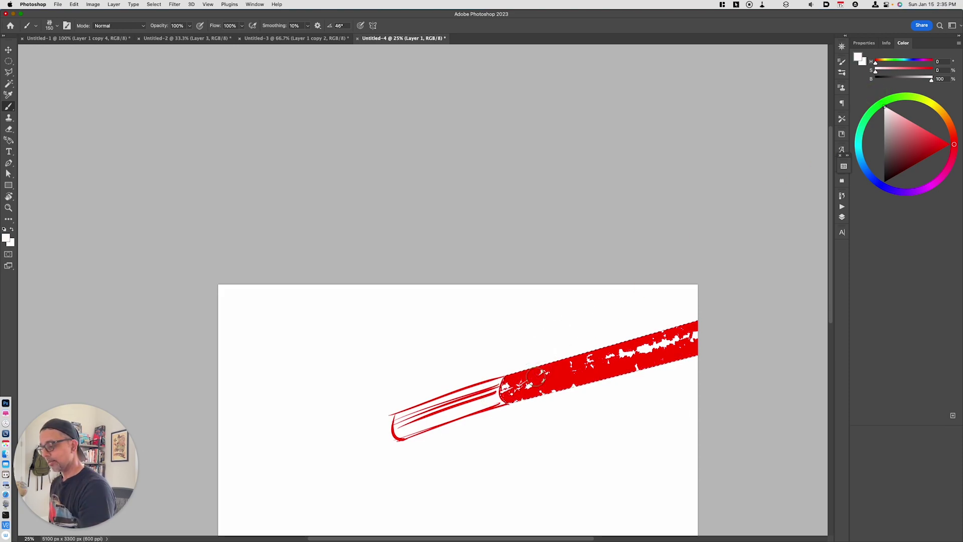
pyautogui.moveTo(527, 386)
pyautogui.mouseDown()
pyautogui.moveTo(499, 382)
pyautogui.moveTo(737, 323)
pyautogui.moveTo(507, 390)
pyautogui.moveTo(734, 343)
pyautogui.mouseUp()
pyautogui.moveTo(659, 349)
pyautogui.mouseDown()
pyautogui.moveTo(613, 352)
pyautogui.moveTo(524, 400)
pyautogui.moveTo(623, 367)
pyautogui.moveTo(579, 359)
pyautogui.mouseUp()
pyautogui.press('super+d')
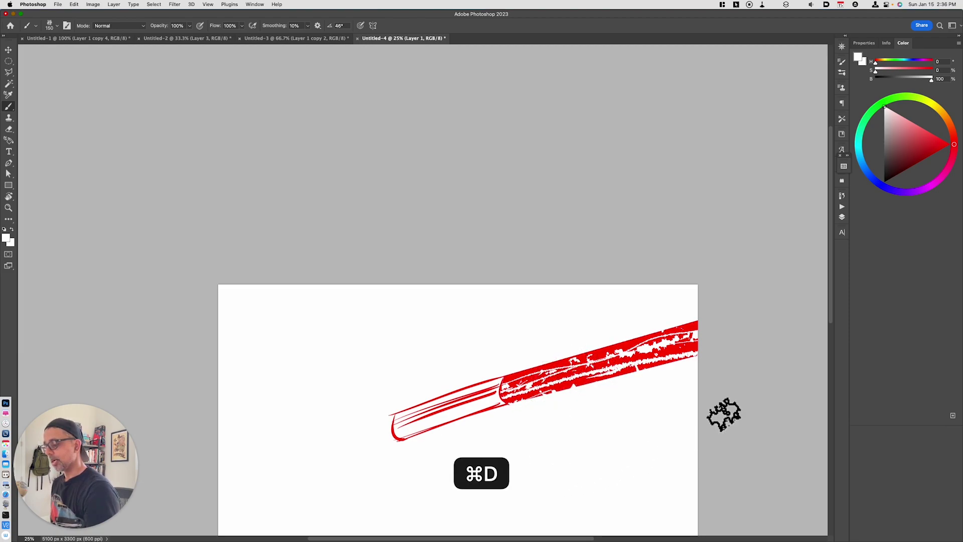
pyautogui.click(949, 144)
# Step: Paint red over the white streaks, lasso-cut part of the band, and round off the barrel joint
pyautogui.press('b')
pyautogui.moveTo(510, 370)
pyautogui.mouseDown()
pyautogui.moveTo(560, 366)
pyautogui.moveTo(516, 396)
pyautogui.moveTo(533, 371)
pyautogui.moveTo(562, 383)
pyautogui.moveTo(618, 374)
pyautogui.moveTo(624, 343)
pyautogui.moveTo(672, 323)
pyautogui.moveTo(606, 338)
pyautogui.mouseUp()
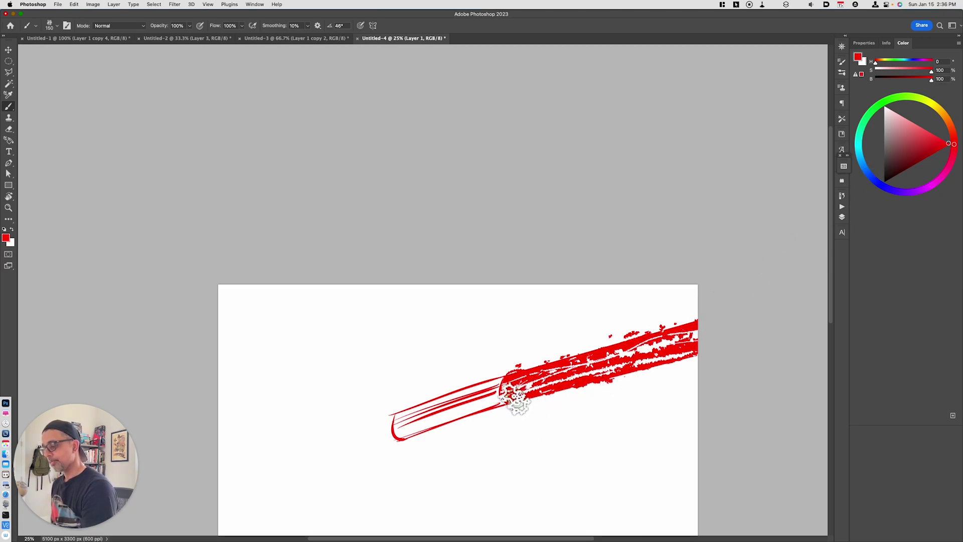
pyautogui.press('l')
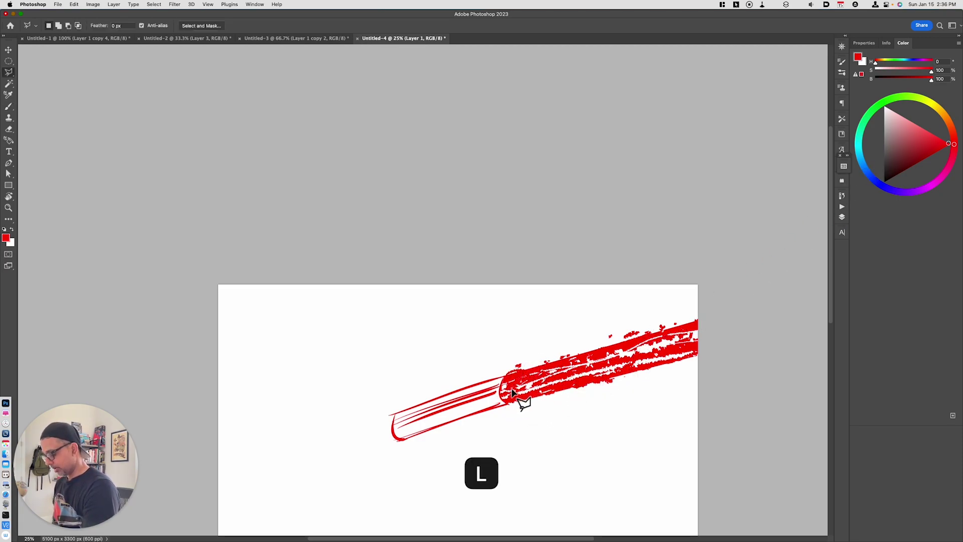
pyautogui.hotkey('shift', 'l')
pyautogui.hotkey('shift', 'l')
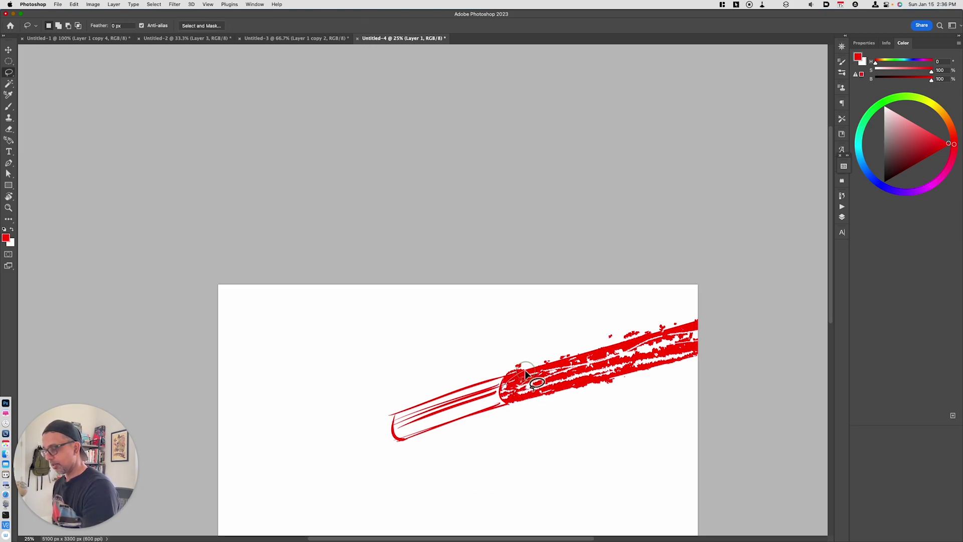
pyautogui.moveTo(527, 373)
pyautogui.mouseDown()
pyautogui.moveTo(573, 376)
pyautogui.moveTo(617, 349)
pyautogui.moveTo(725, 330)
pyautogui.moveTo(599, 354)
pyautogui.moveTo(567, 382)
pyautogui.moveTo(544, 372)
pyautogui.moveTo(522, 393)
pyautogui.mouseUp()
pyautogui.press('super+x')
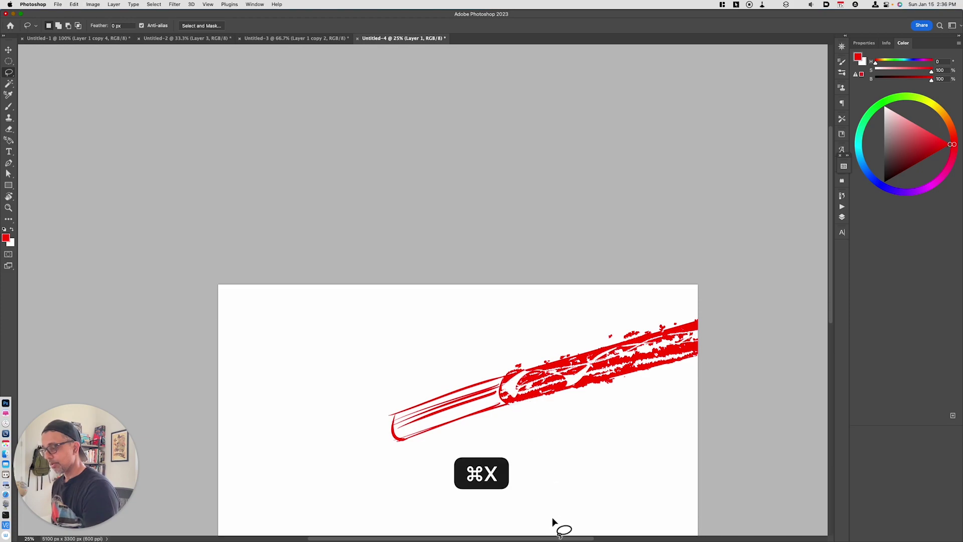
pyautogui.press('b')
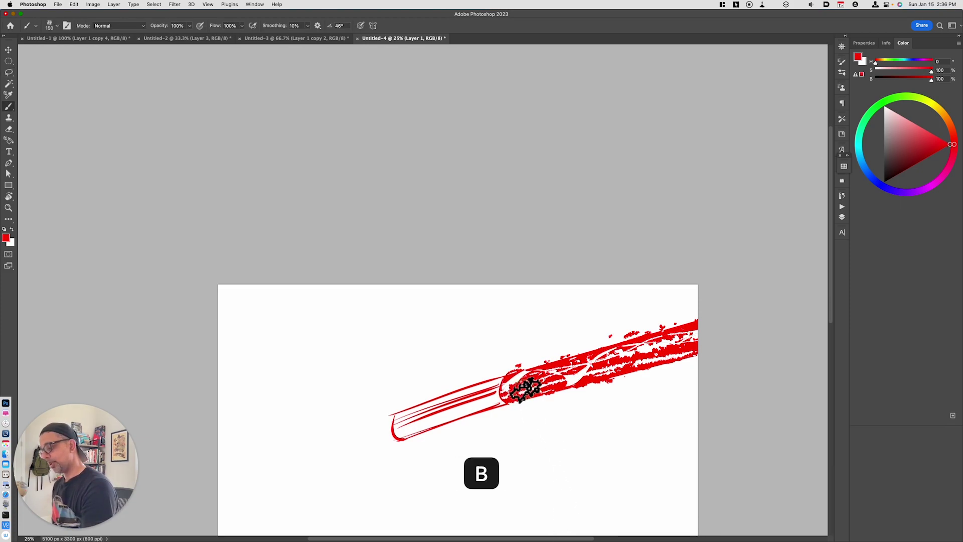
pyautogui.moveTo(512, 394)
pyautogui.mouseDown()
pyautogui.moveTo(555, 389)
pyautogui.moveTo(508, 394)
pyautogui.mouseUp()
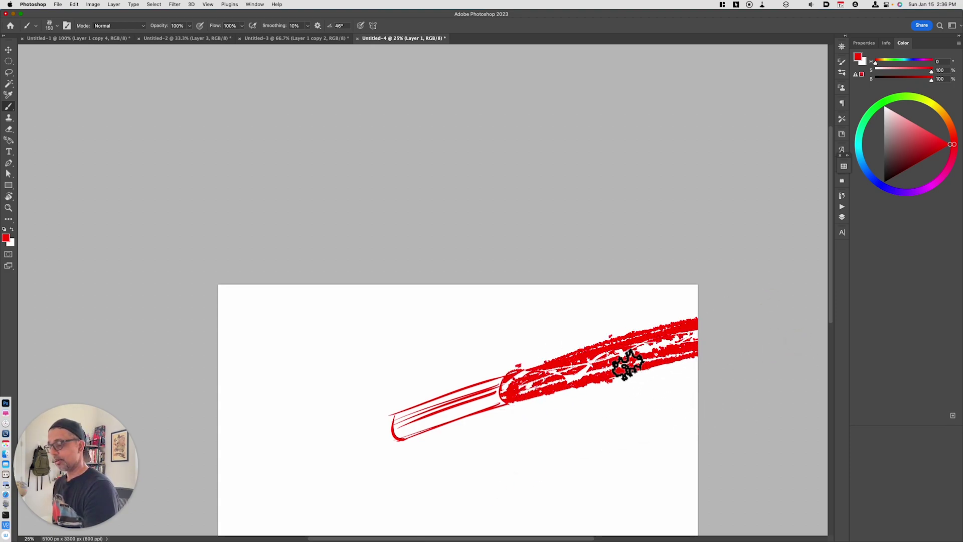
pyautogui.press('super+minus')
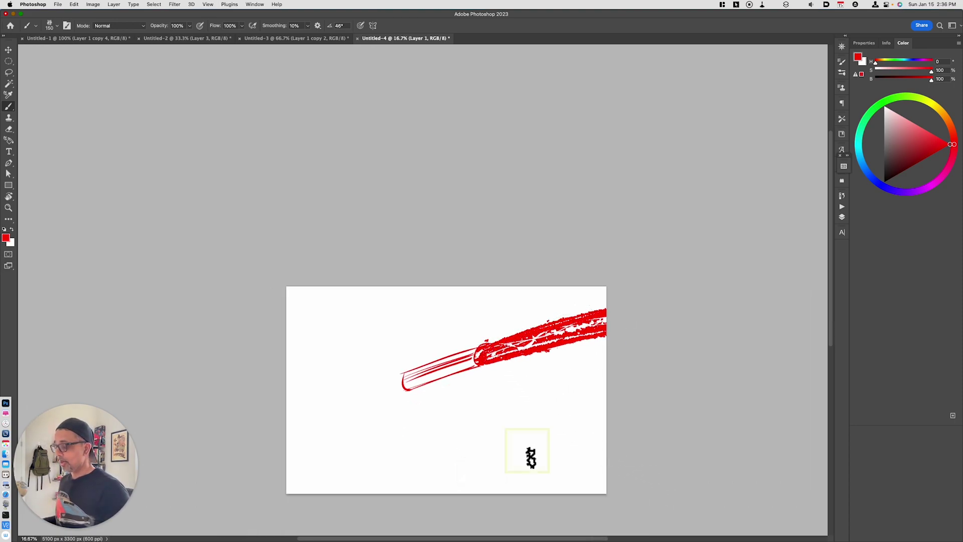
# Step: Clear the canvas and fill an elliptical selection with red to make the planet circle
pyautogui.click(8, 61)
pyautogui.press('super+a')
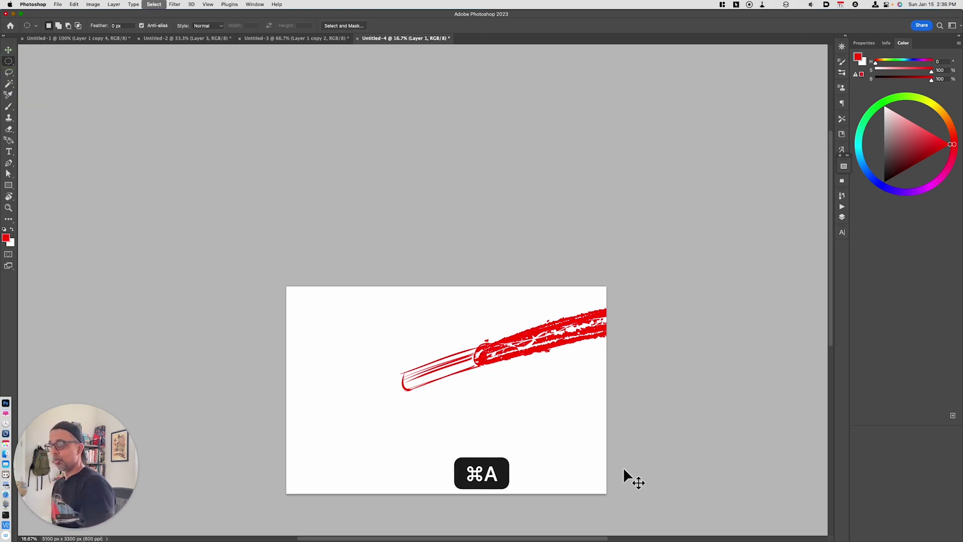
pyautogui.press('super+x')
pyautogui.moveTo(372, 326)
pyautogui.mouseDown()
pyautogui.moveTo(459, 417)
pyautogui.moveTo(508, 451)
pyautogui.moveTo(512, 444)
pyautogui.mouseUp()
pyautogui.hotkey('alt', 'BackSpace')
pyautogui.press('super+d')
# Step: Paint red spikes, a long up-right streak, and splatter dabs bursting from the circle's edge
pyautogui.press('b')
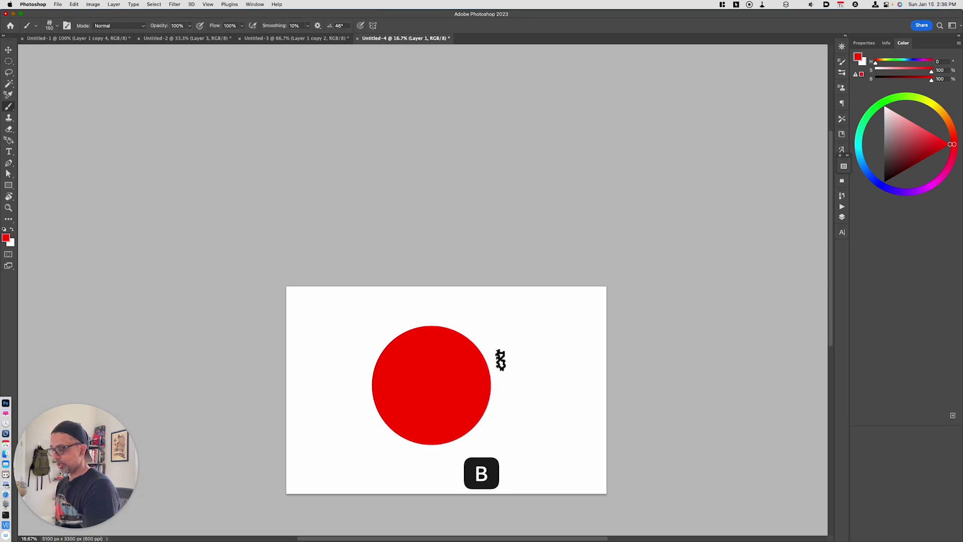
pyautogui.moveTo(506, 329); pyautogui.dragTo(484, 369)
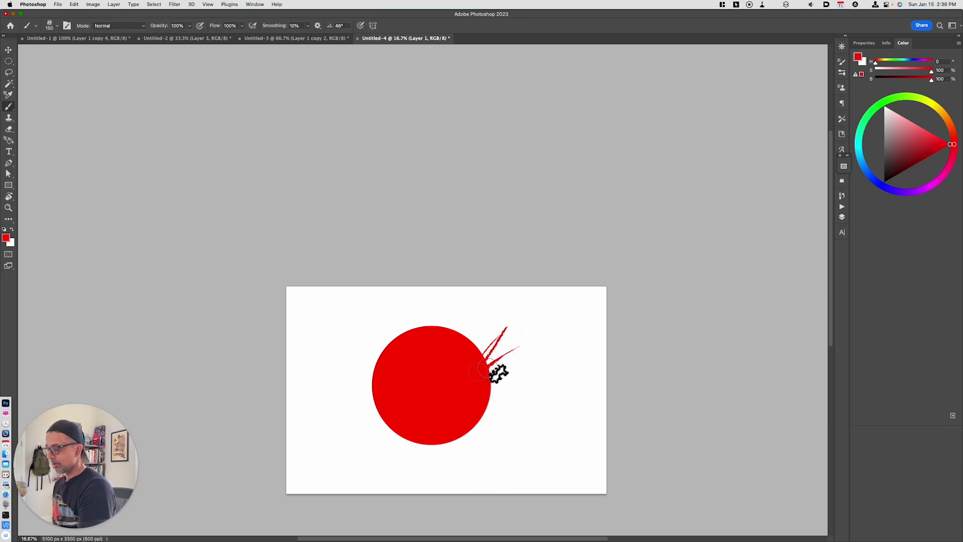
pyautogui.moveTo(489, 359); pyautogui.dragTo(555, 320)
pyautogui.moveTo(522, 356); pyautogui.dragTo(491, 377)
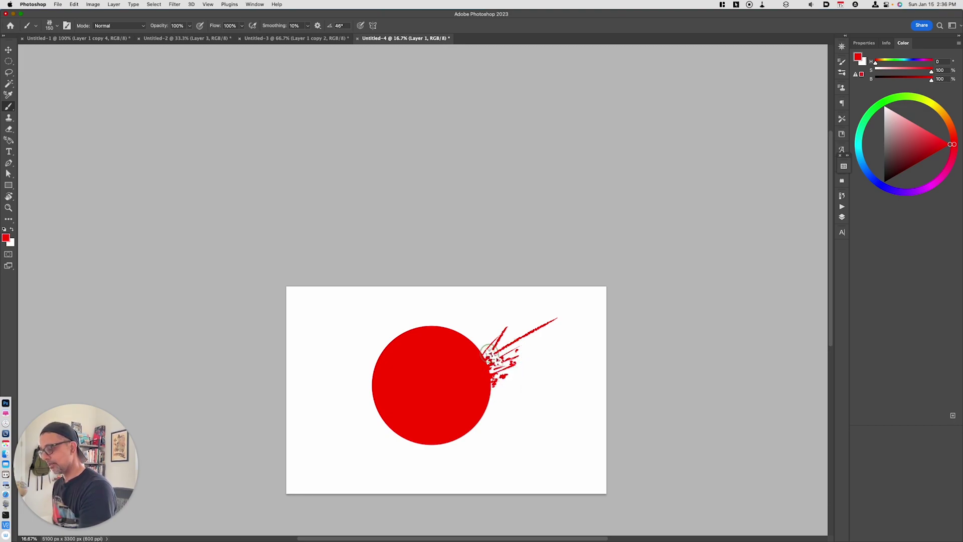
pyautogui.click(512, 332)
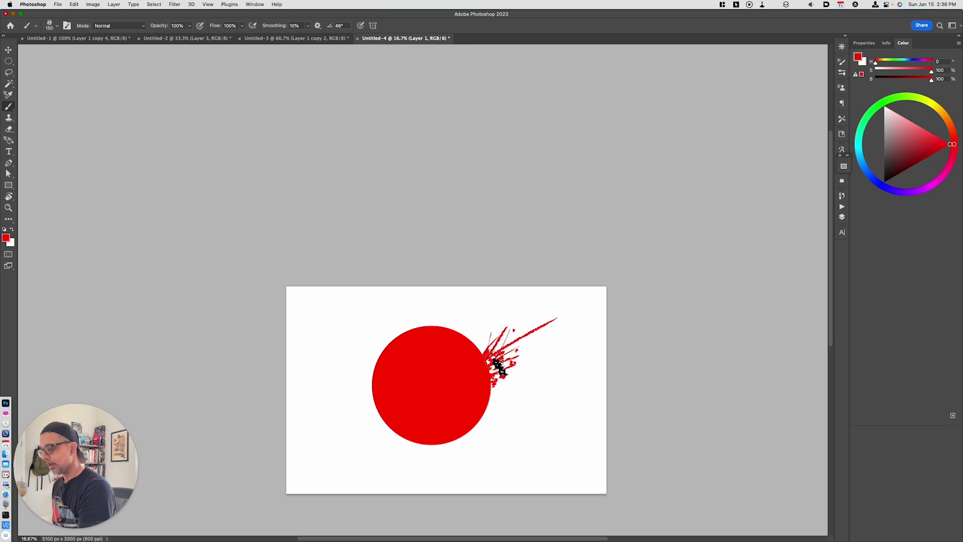
pyautogui.moveTo(505, 362); pyautogui.dragTo(490, 378)
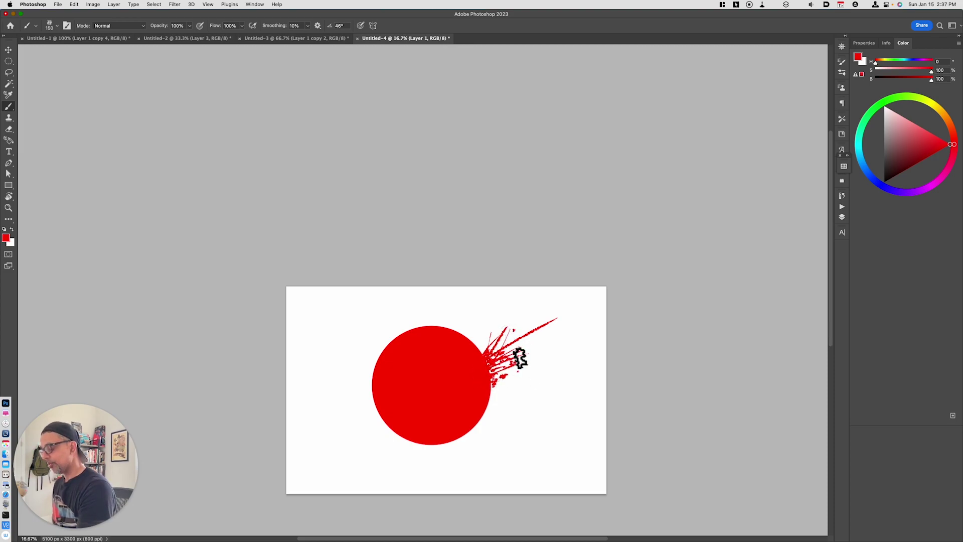
# Step: Zoom in, lasso-cut a piece of the splatter, and repaint red at the circle's upper-right edge
pyautogui.press('super+equal')
pyautogui.press('l')
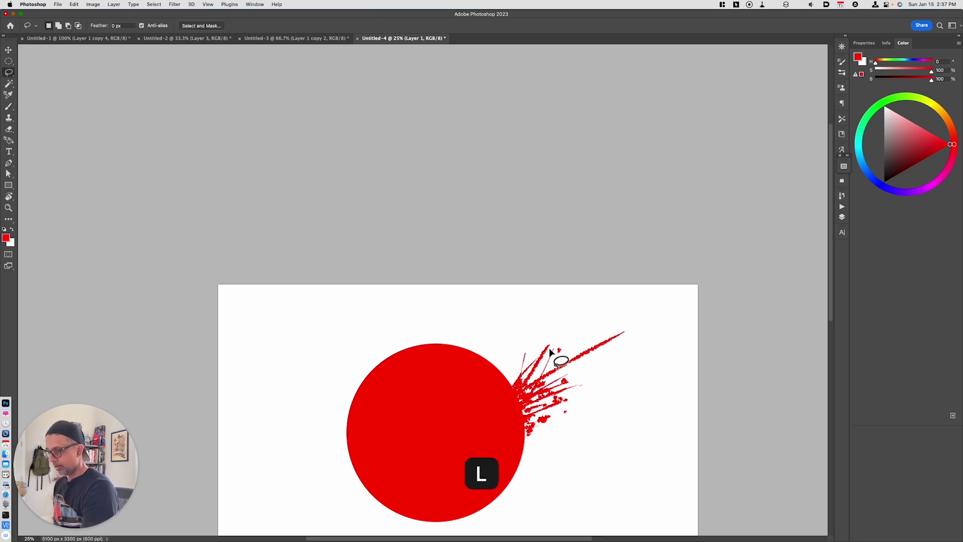
pyautogui.press('super+x')
pyautogui.press('b')
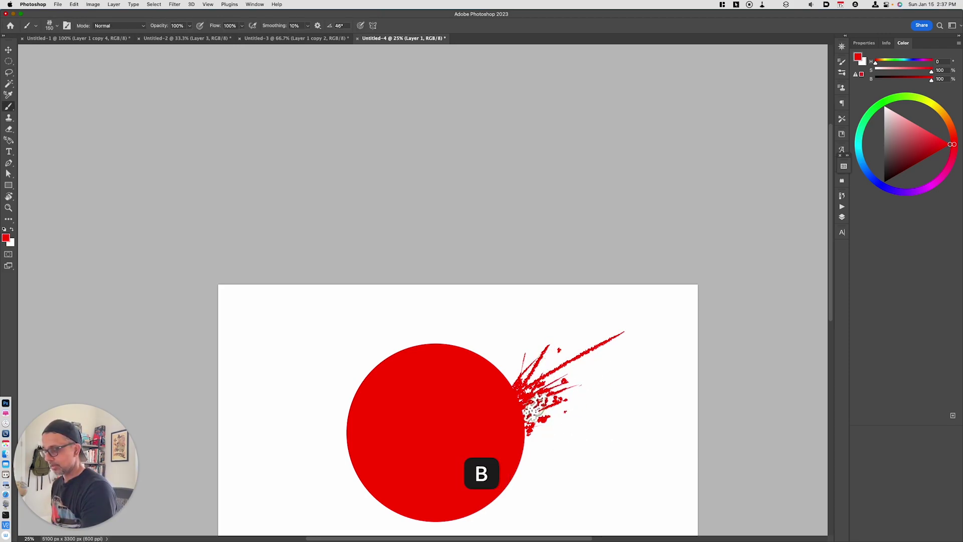
pyautogui.moveTo(532, 391)
pyautogui.mouseDown()
pyautogui.moveTo(509, 378)
pyautogui.moveTo(496, 379)
pyautogui.moveTo(576, 388)
pyautogui.moveTo(536, 444)
pyautogui.moveTo(551, 411)
pyautogui.moveTo(517, 370)
pyautogui.moveTo(517, 391)
pyautogui.mouseUp()
# Step: Brush white dabs and strokes over the red splatter
pyautogui.moveTo(885, 153); pyautogui.dragTo(885, 113)
pyautogui.moveTo(532, 394)
pyautogui.mouseDown()
pyautogui.moveTo(527, 404)
pyautogui.moveTo(524, 394)
pyautogui.moveTo(552, 406)
pyautogui.moveTo(522, 409)
pyautogui.moveTo(547, 400)
pyautogui.mouseUp()
pyautogui.moveTo(884, 101); pyautogui.dragTo(886, 107)
pyautogui.moveTo(523, 381)
pyautogui.mouseDown()
pyautogui.moveTo(532, 409)
pyautogui.moveTo(525, 432)
pyautogui.moveTo(539, 397)
pyautogui.moveTo(532, 389)
pyautogui.moveTo(554, 408)
pyautogui.mouseUp()
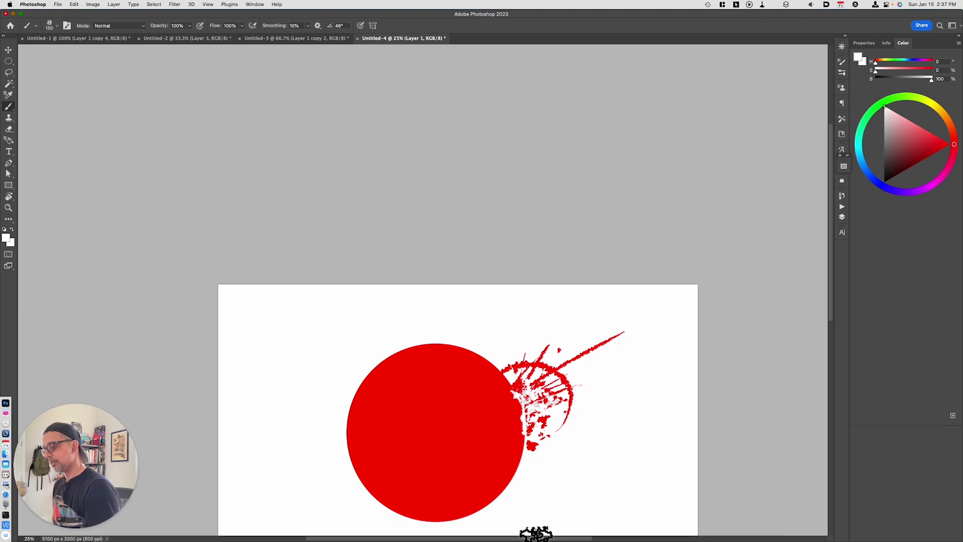
pyautogui.click(550, 467)
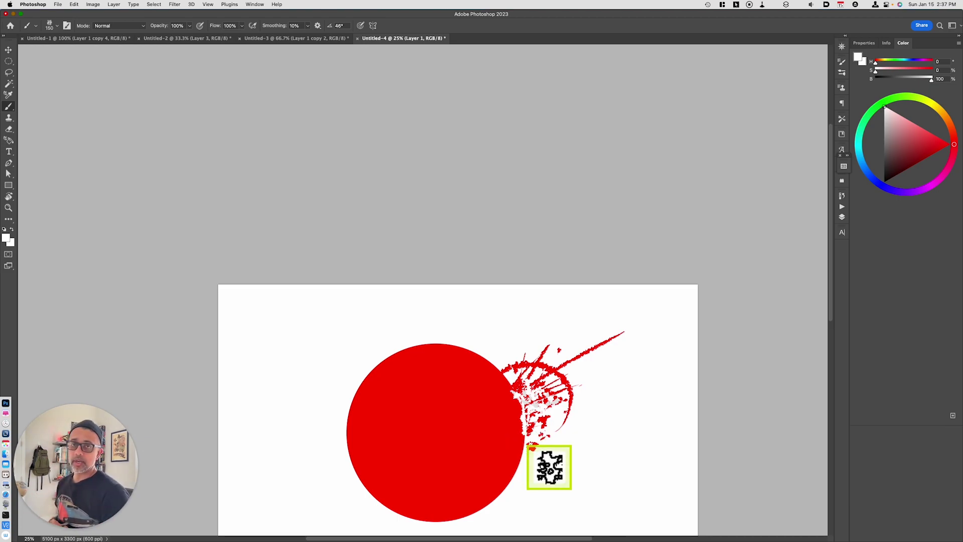